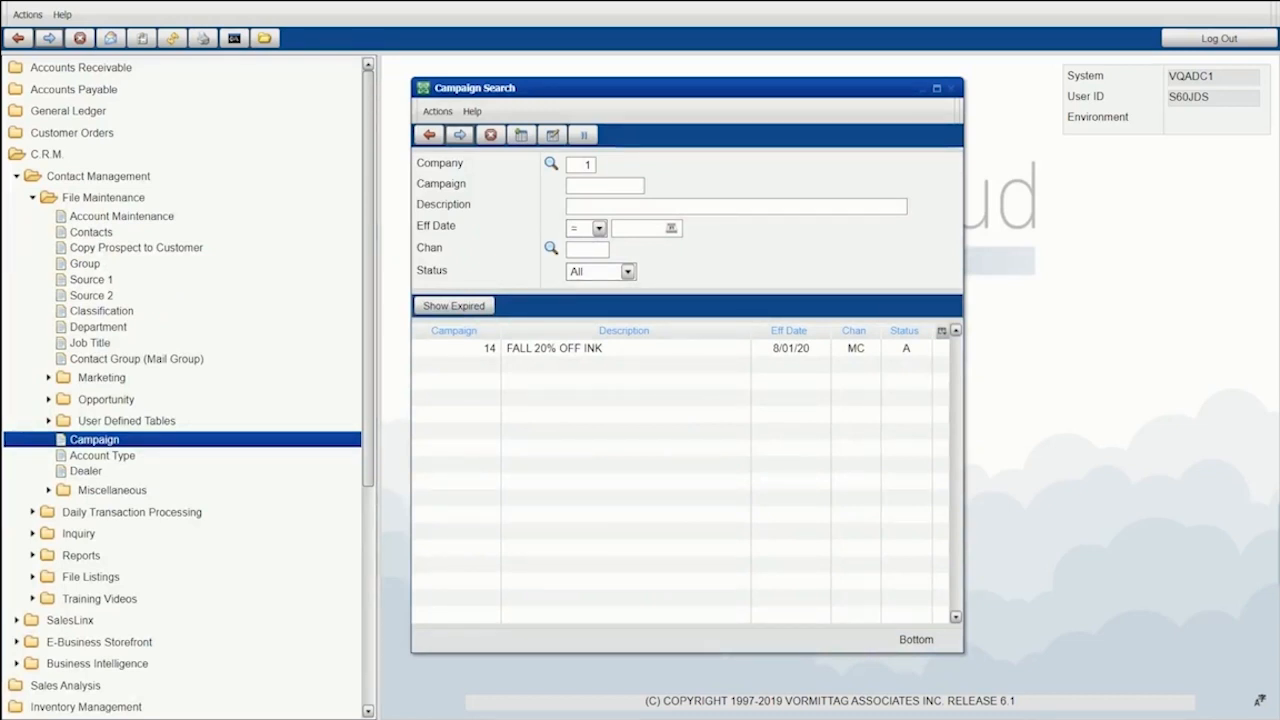
# - Open the FALL 20% OFF INK campaign record and choose a campaign from the lookup for the Accent Office Furniture order
pyautogui.doubleClick(554, 348)
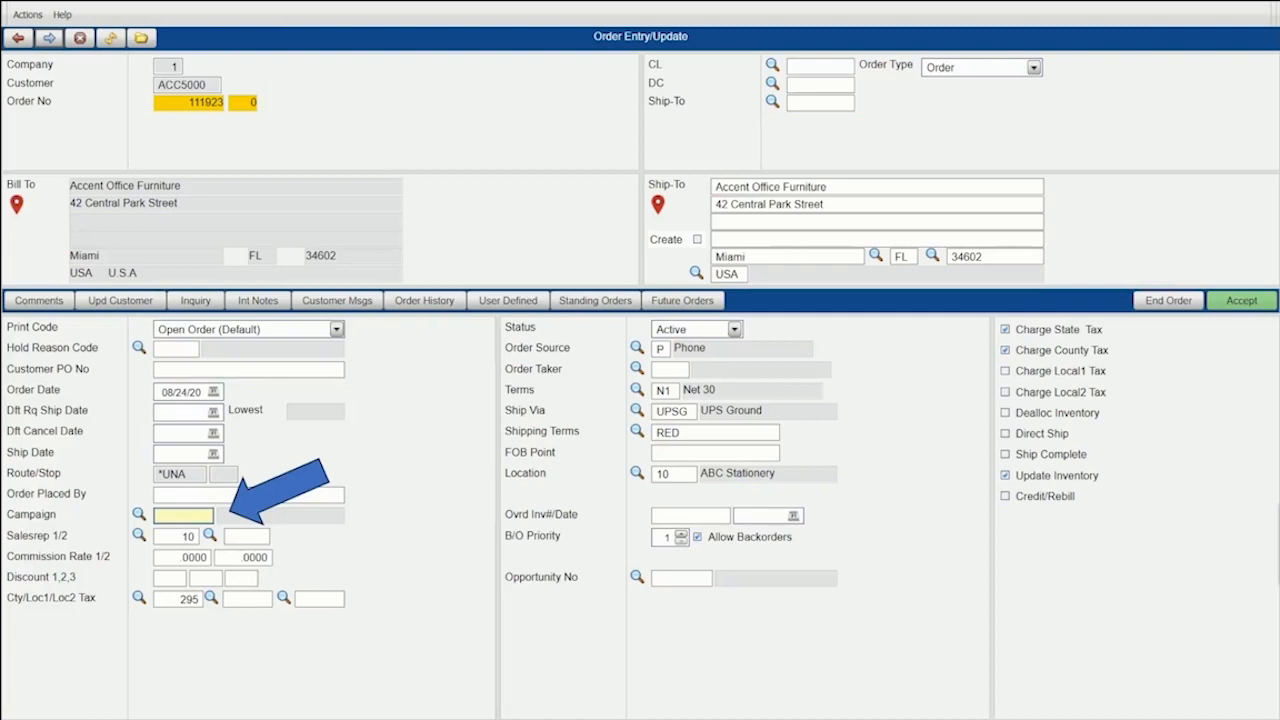
pyautogui.press('F4')
pyautogui.press('Return')
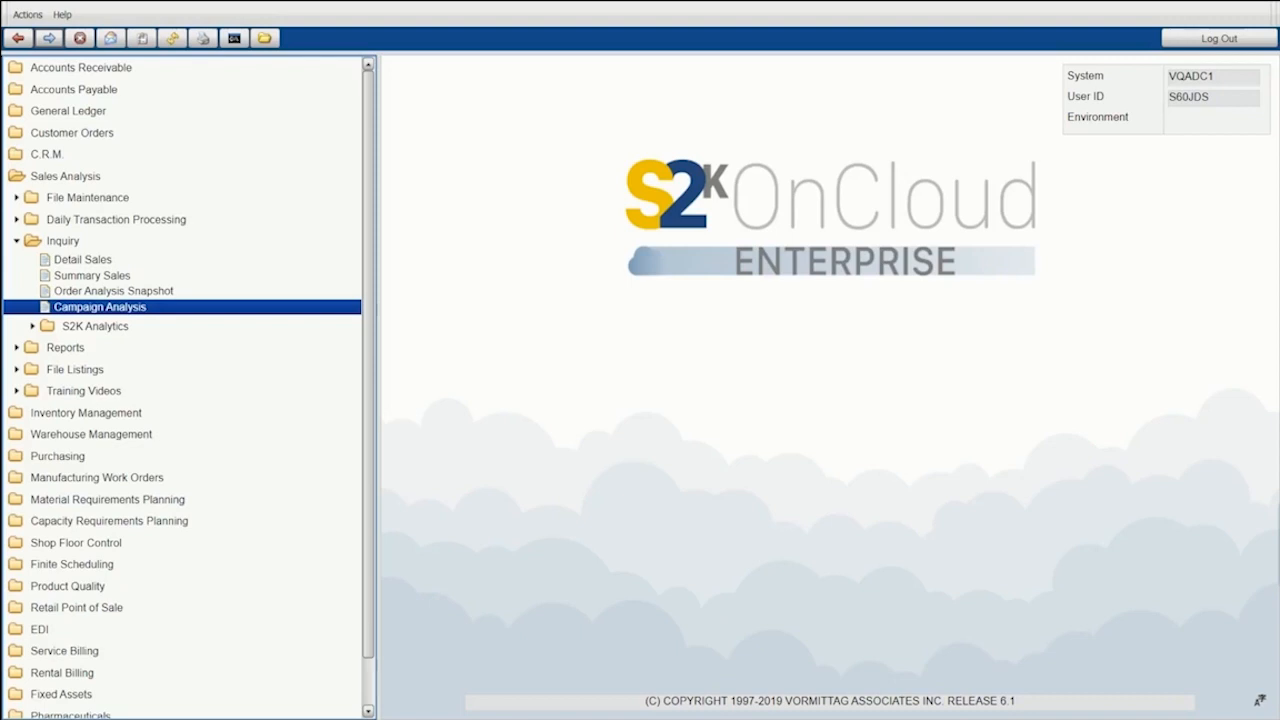
# - Open the Campaign Analysis inquiry under Sales Analysis
pyautogui.press('Return')
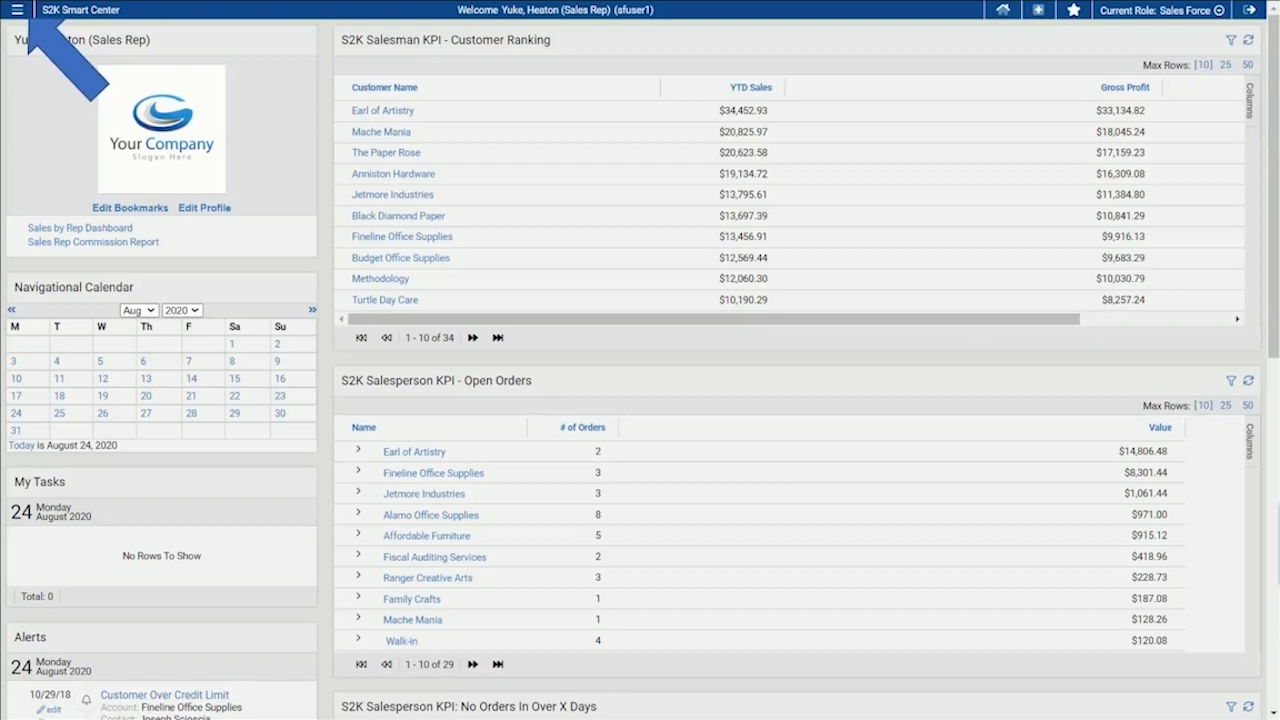
# - Open the CRM Accounts page in S2K Smart Center
pyautogui.click(17, 10)
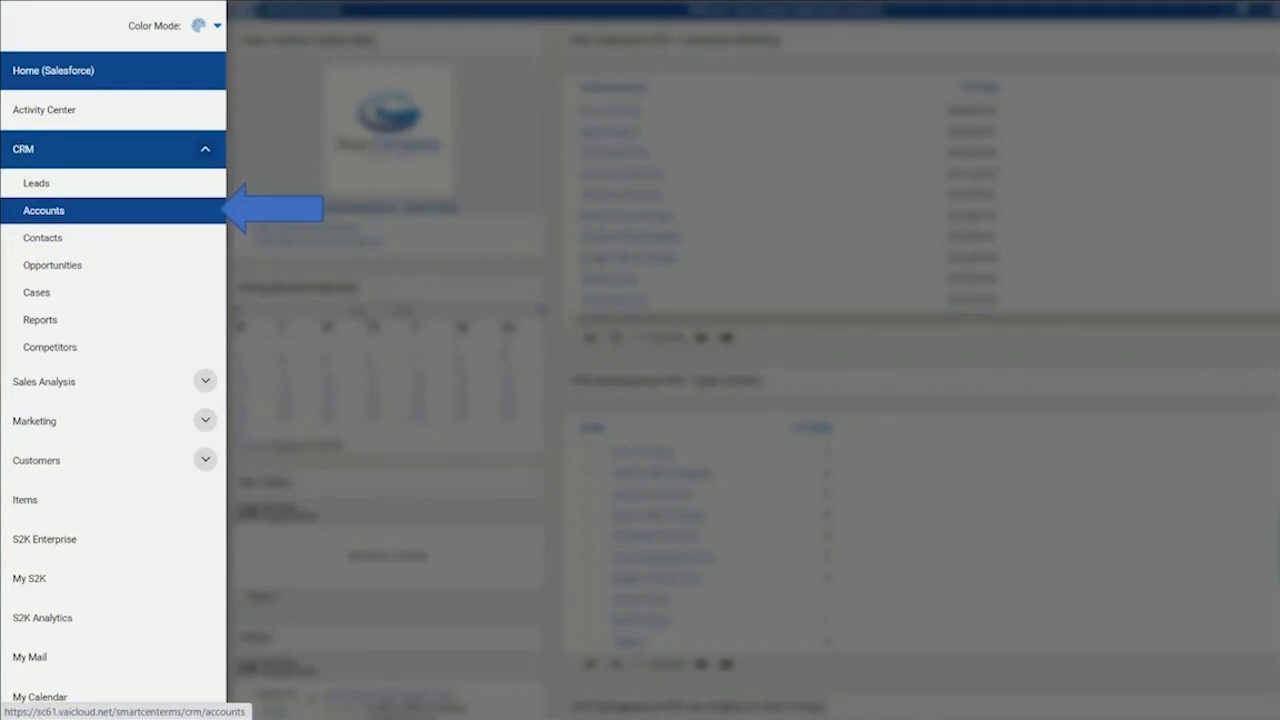
pyautogui.click(43, 210)
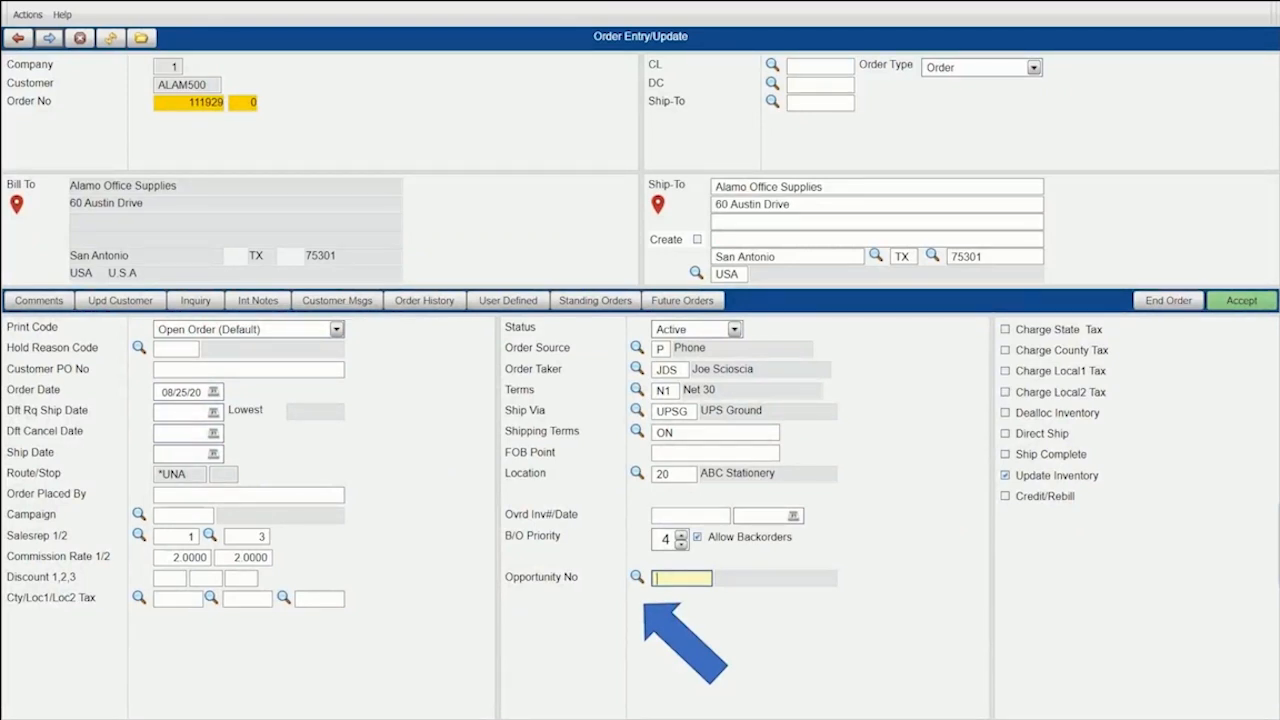
# - Look up opportunities for the Alamo Office Supplies order and select New Store Opening as its opportunity
pyautogui.press('F2')
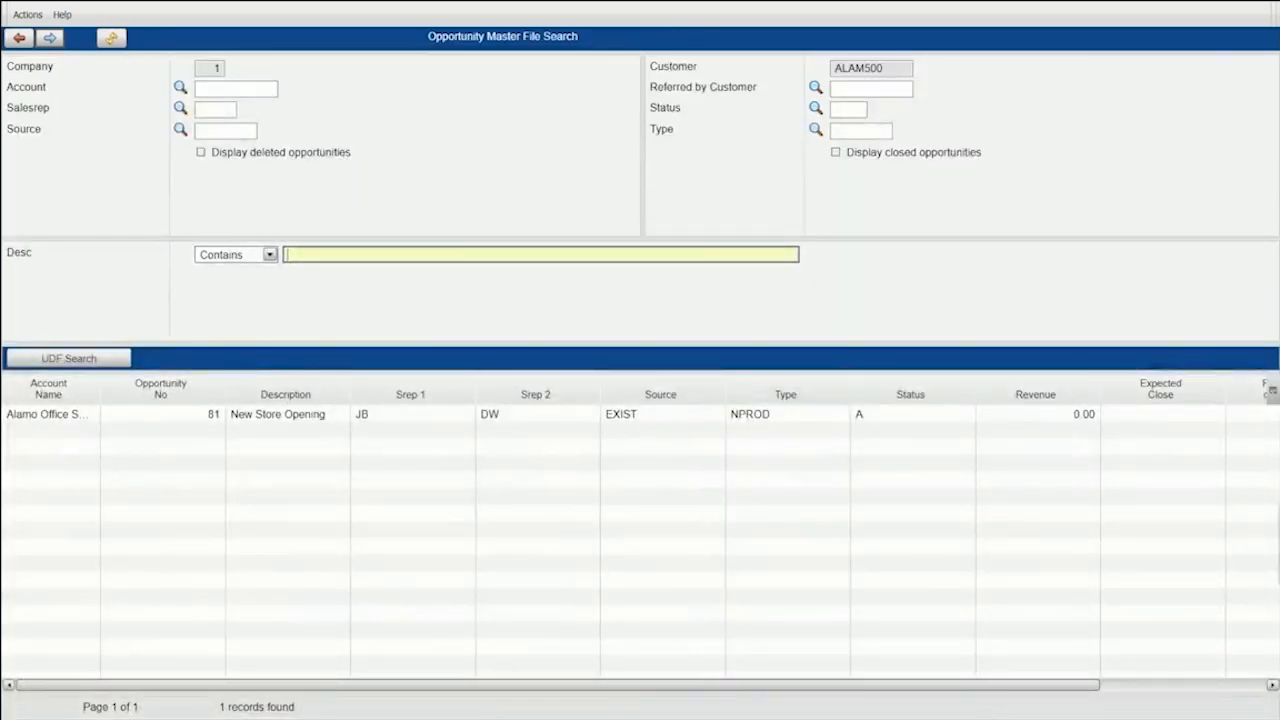
pyautogui.press('Return')
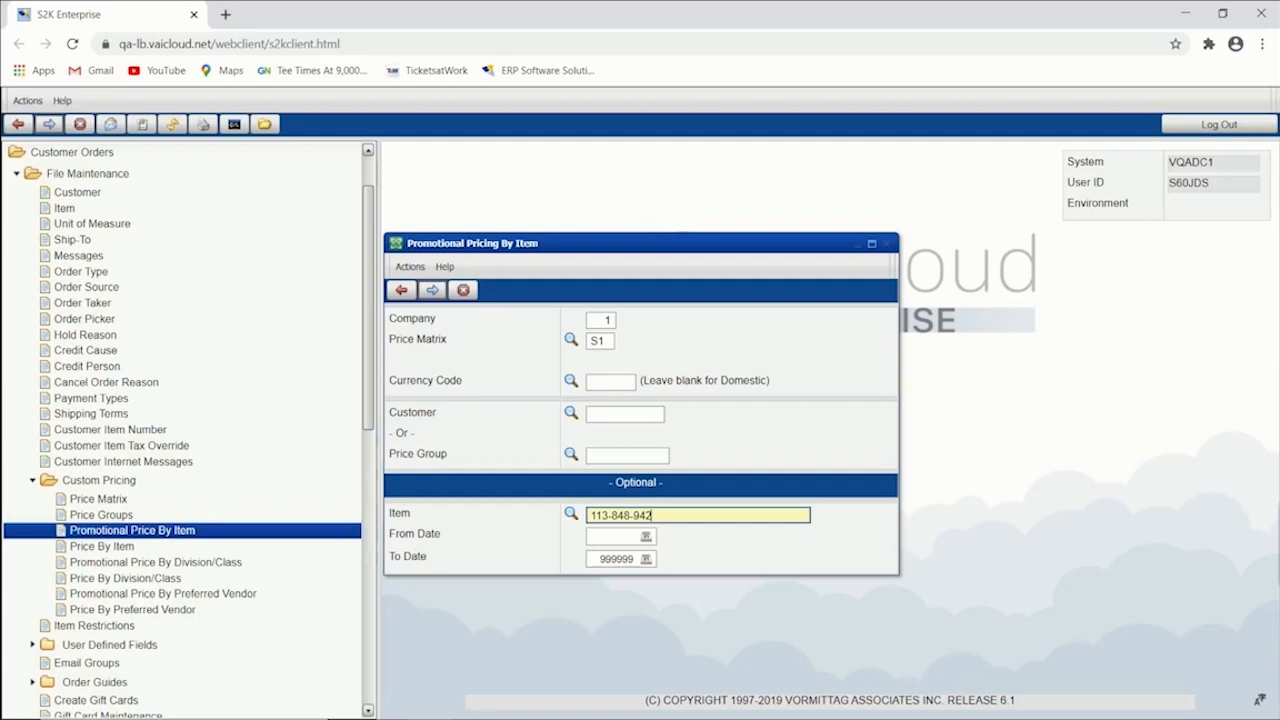
# - Submit a promotional pricing entry by item for company 1, price matrix S1 and item 113-848-942
pyautogui.press('Return')
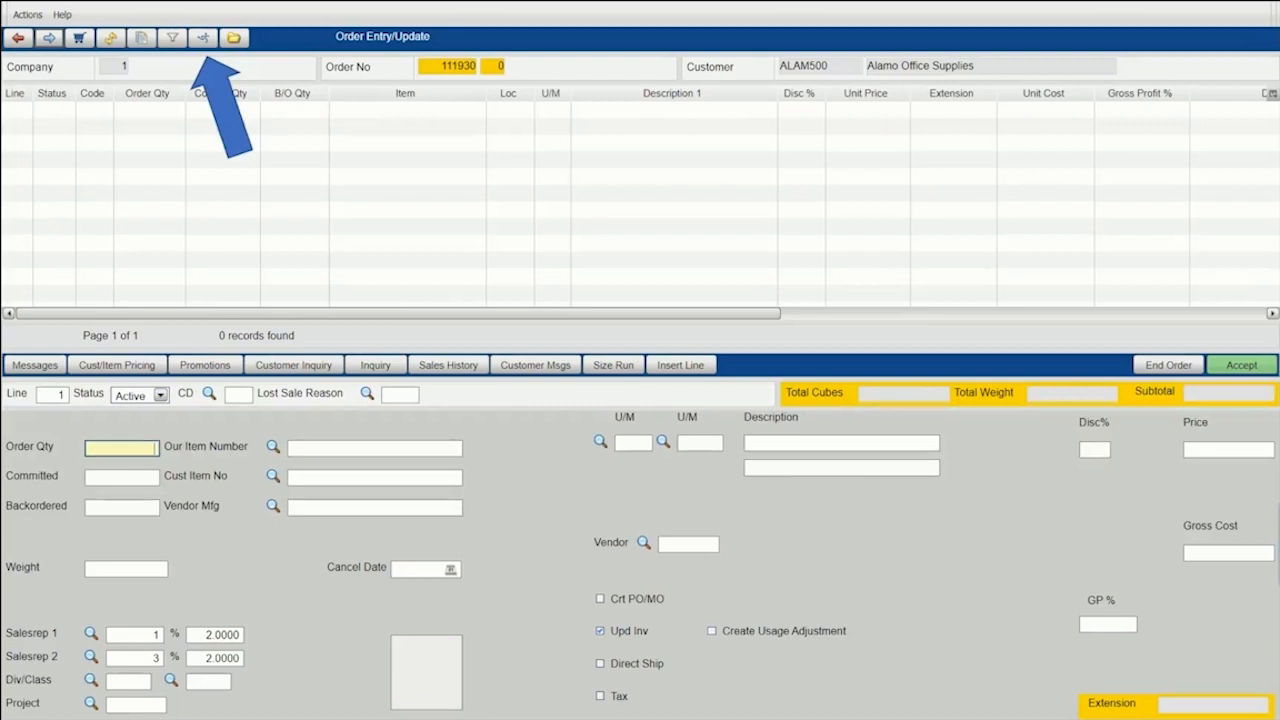
# - Use Rapid Order Entry to enter quantity 1 of item 113-848-942 and start a second line with quantity 2
pyautogui.click(203, 45)
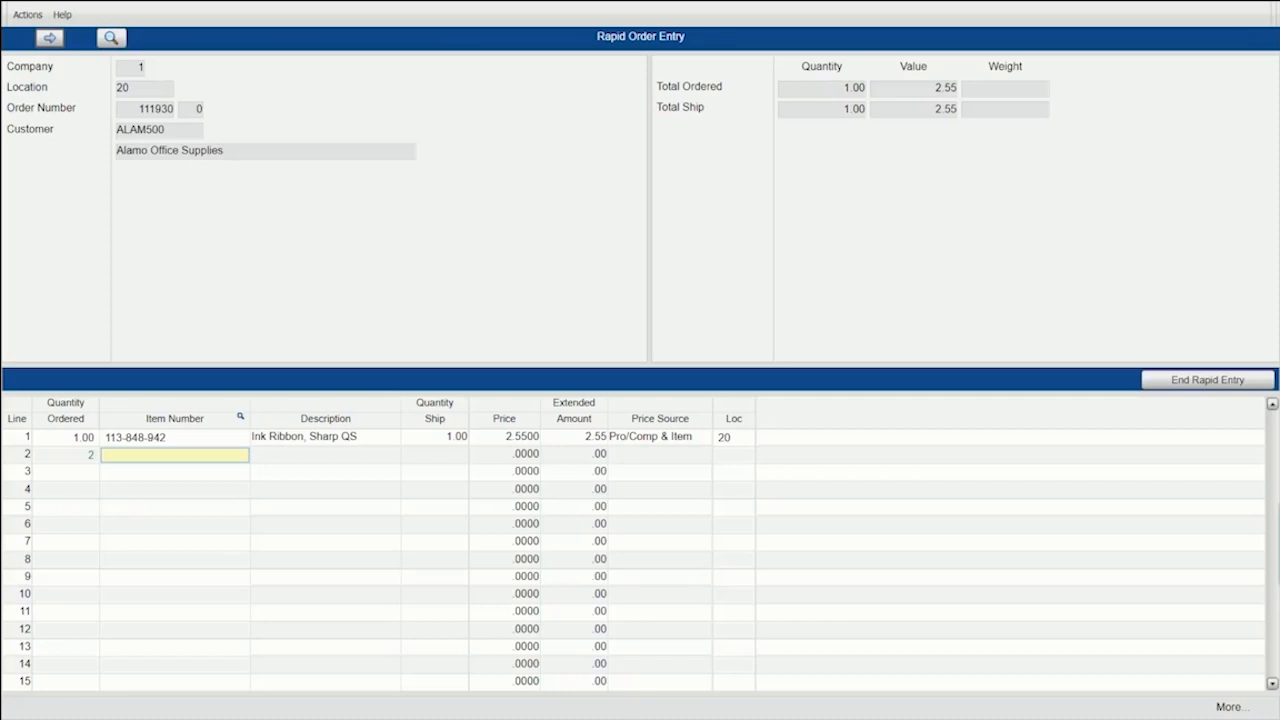
pyautogui.press('Return')
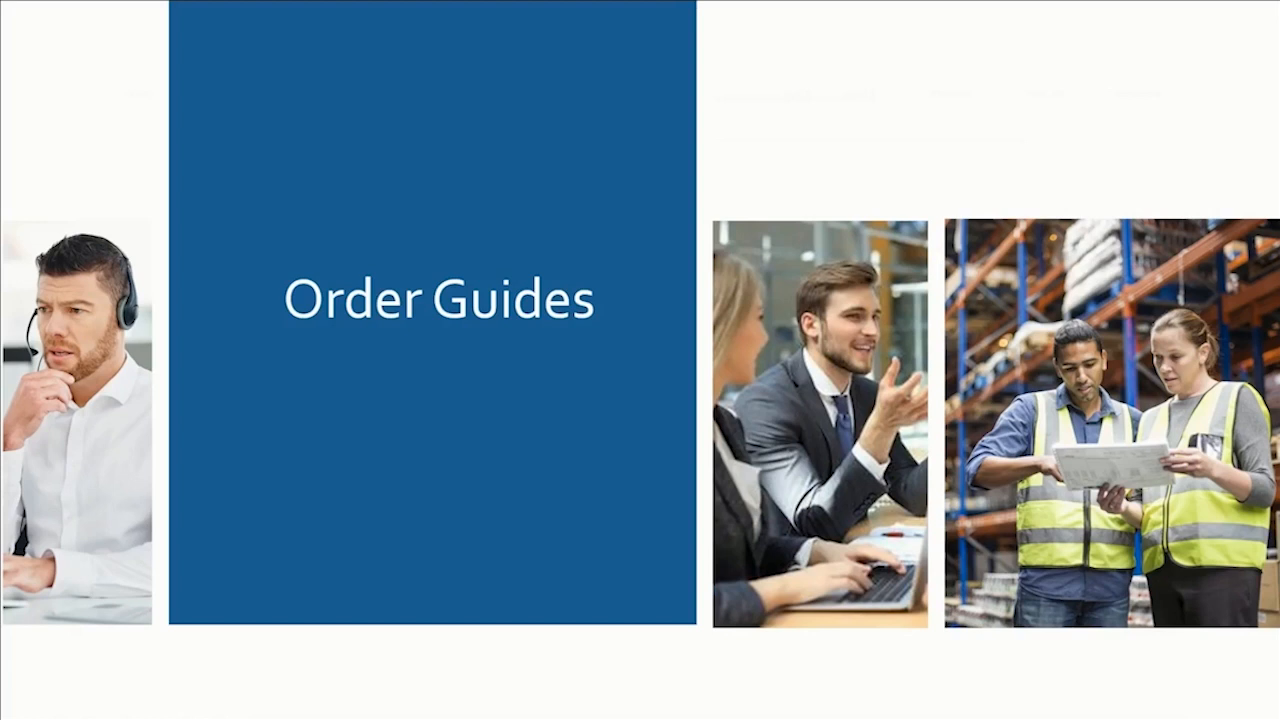
# - Add an order guide numbered HOLIDAY with description Holiday Items and guide type Order Guide Category
pyautogui.click(180, 492)
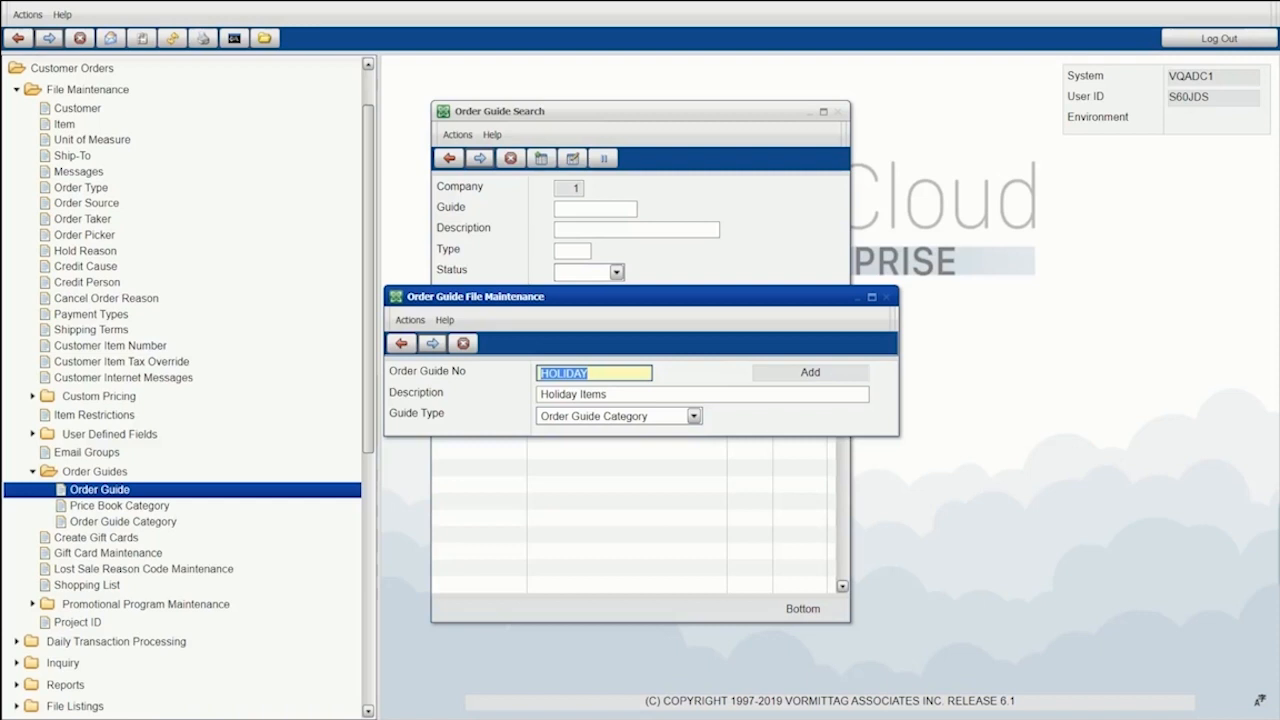
pyautogui.click(433, 344)
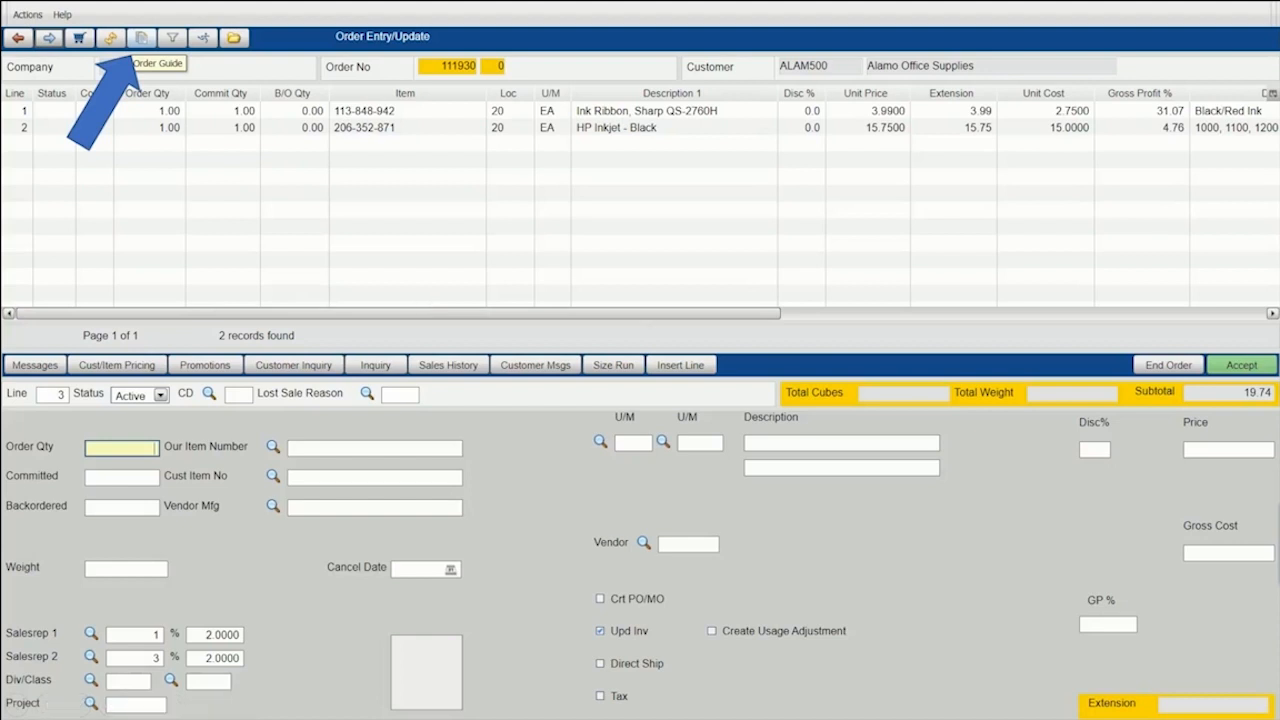
# - Add one package of each of the three Tru Ray Construction Paper items from the HOLIDAY order guide to the Alamo Office Supplies order
pyautogui.click(141, 38)
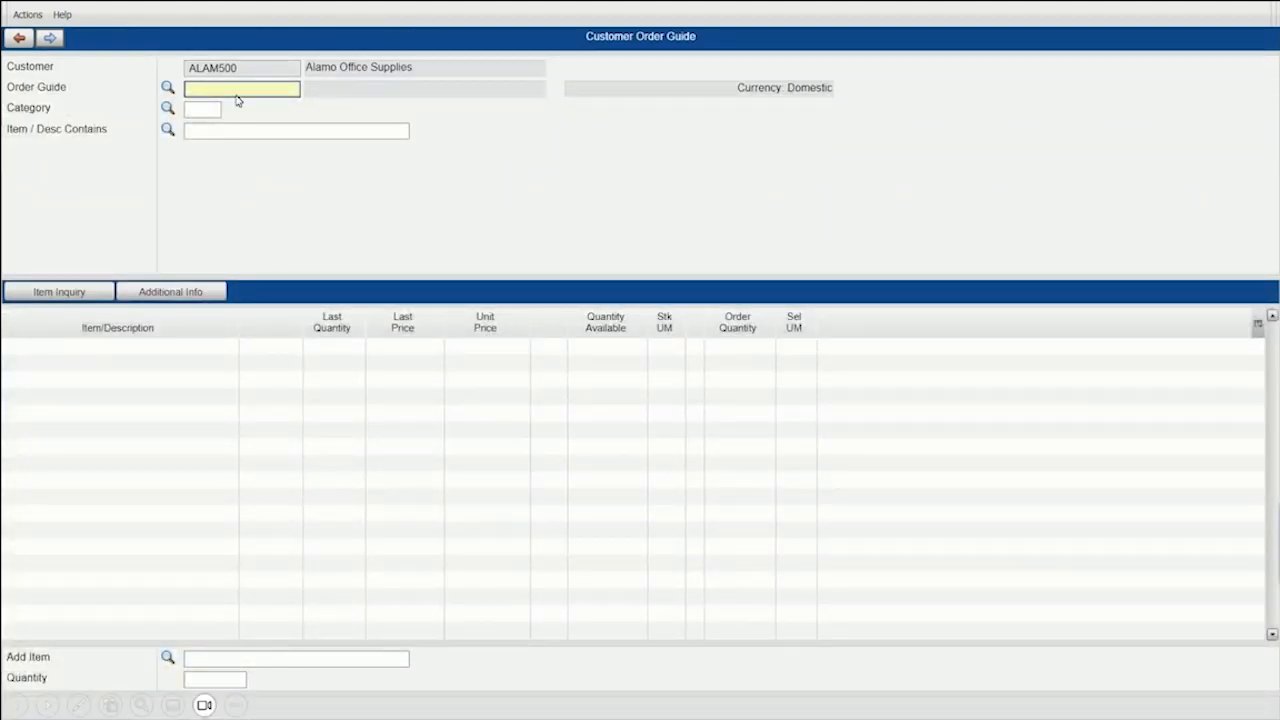
pyautogui.press('F4')
pyautogui.doubleClick(459, 368)
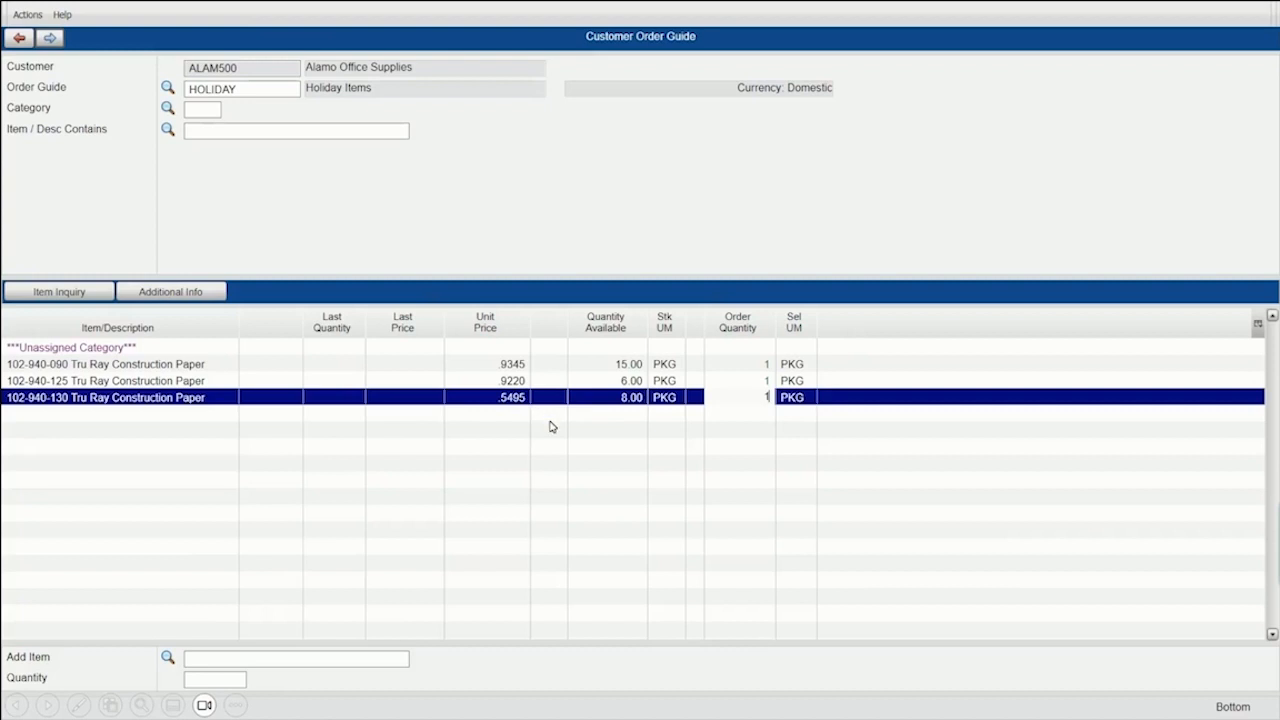
pyautogui.press('Return')
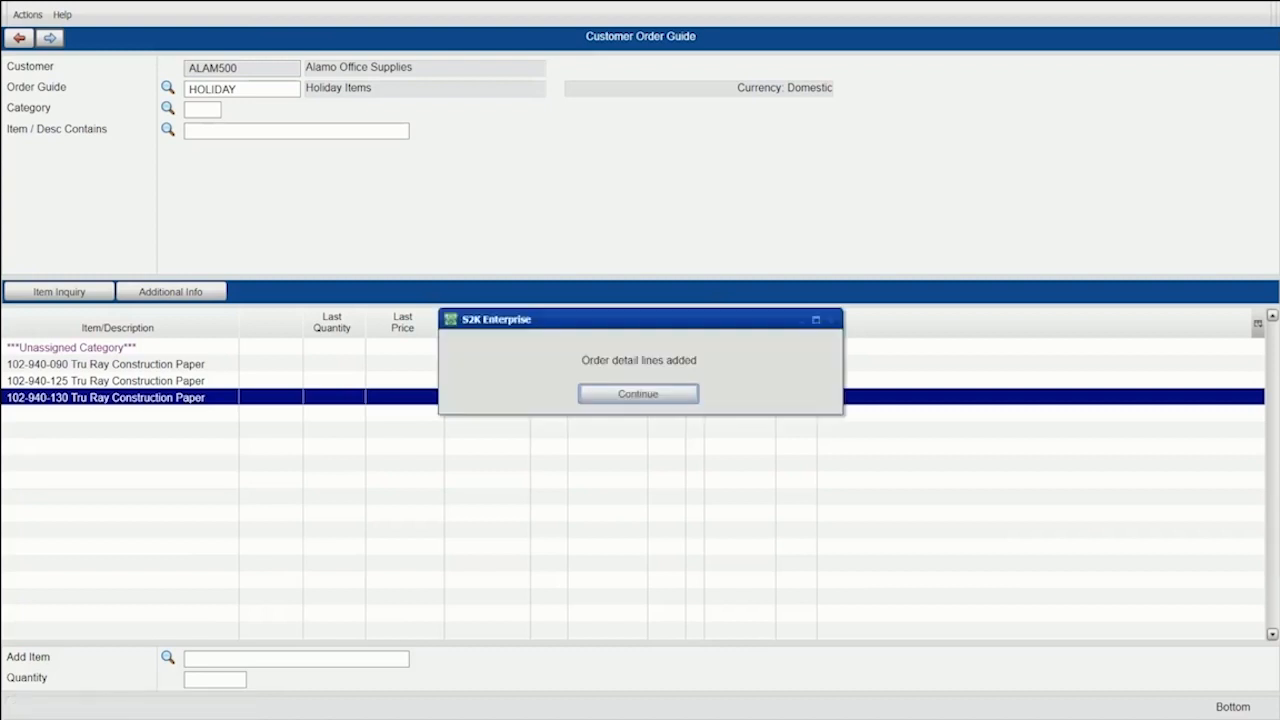
pyautogui.press('Return')
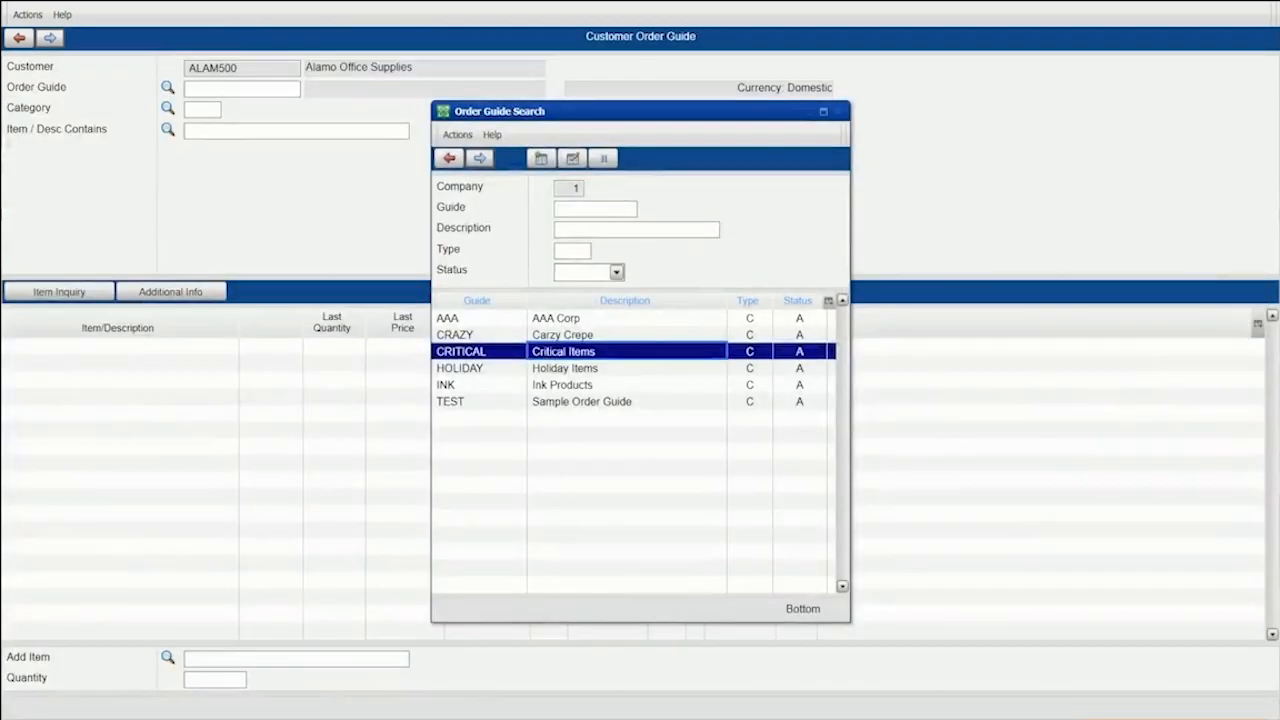
# - Select the CRITICAL order guide for Alamo Office Supplies
pyautogui.press('Return')
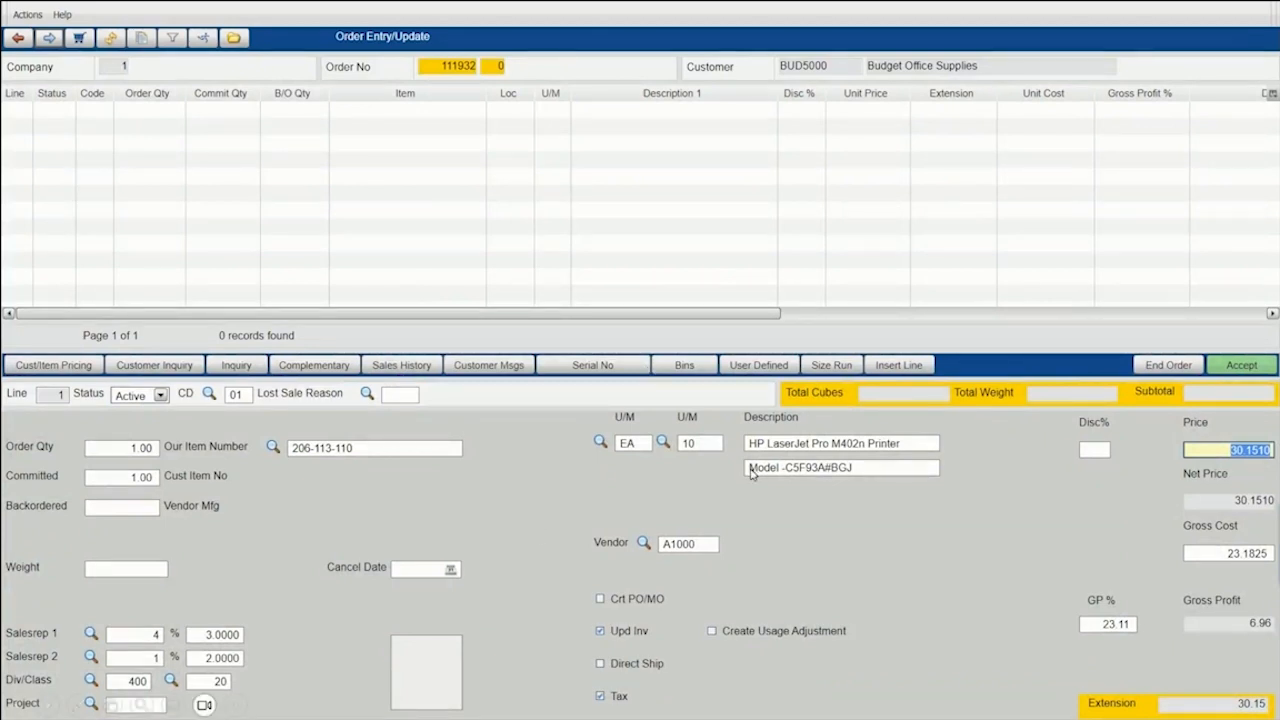
# - Add one HP LaserJet Pro M402n Printer (206-113-110) to the Budget Office Supplies order with its mandatory complementary ink ribbon
pyautogui.press('Return')
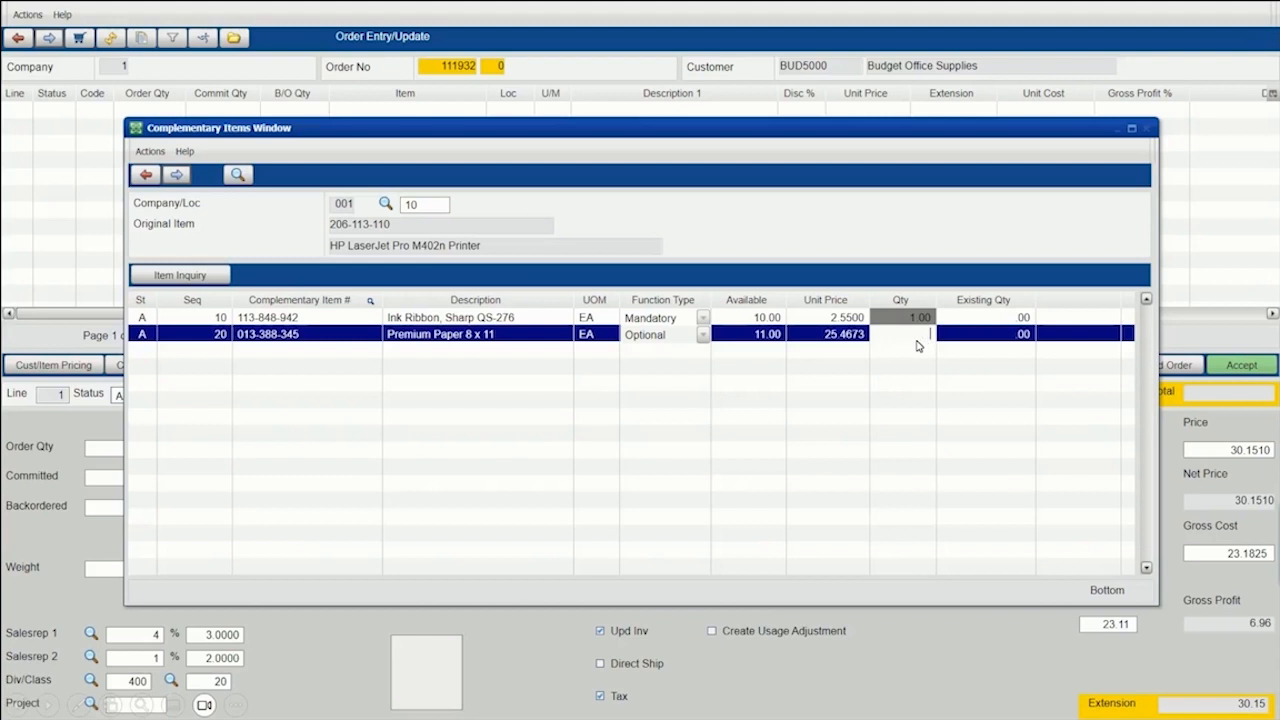
pyautogui.press('Return')
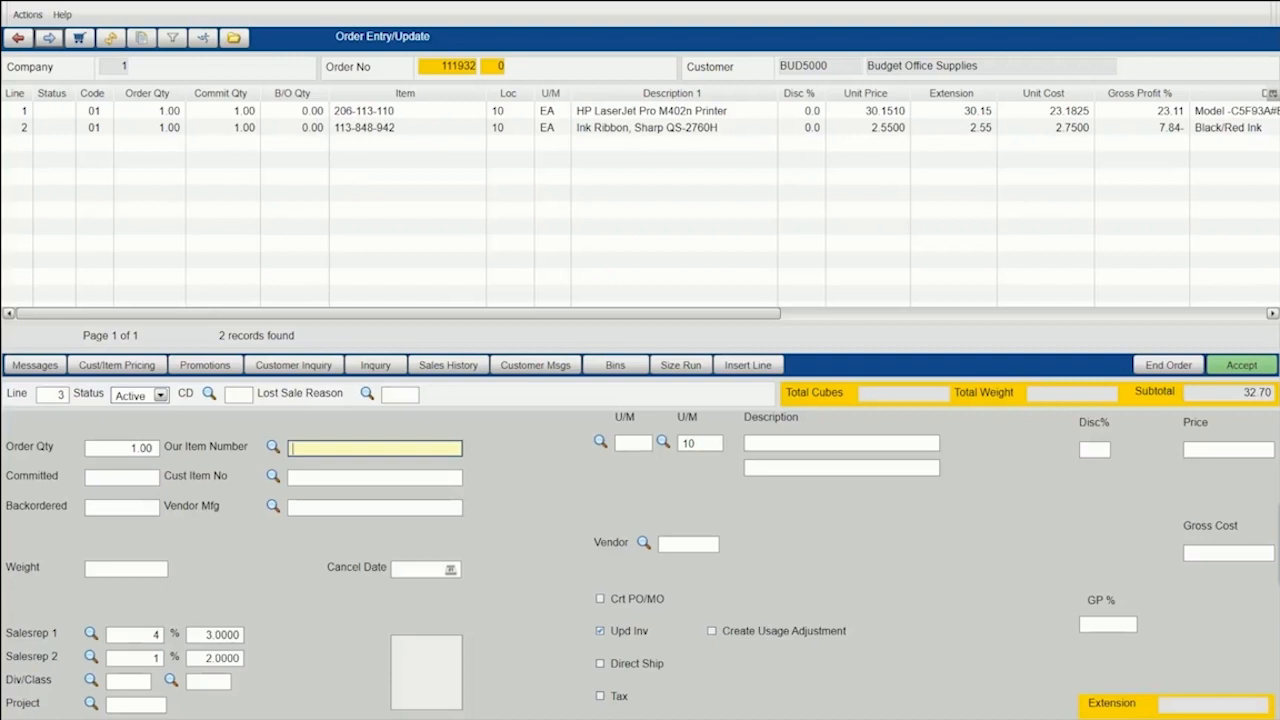
# - Add one HANGERS item, Ivory White Hangers from vendor SAN900, to the order with purchase order creation enabled
pyautogui.press('F2')
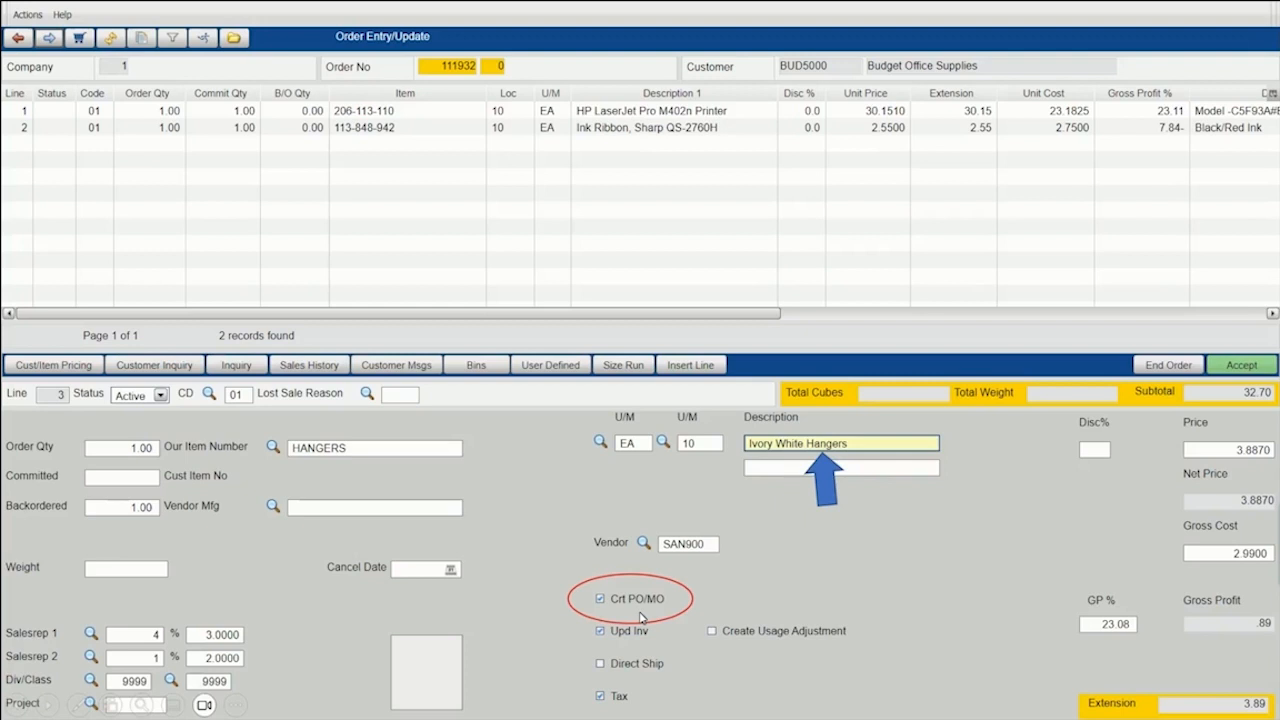
pyautogui.press('Return')
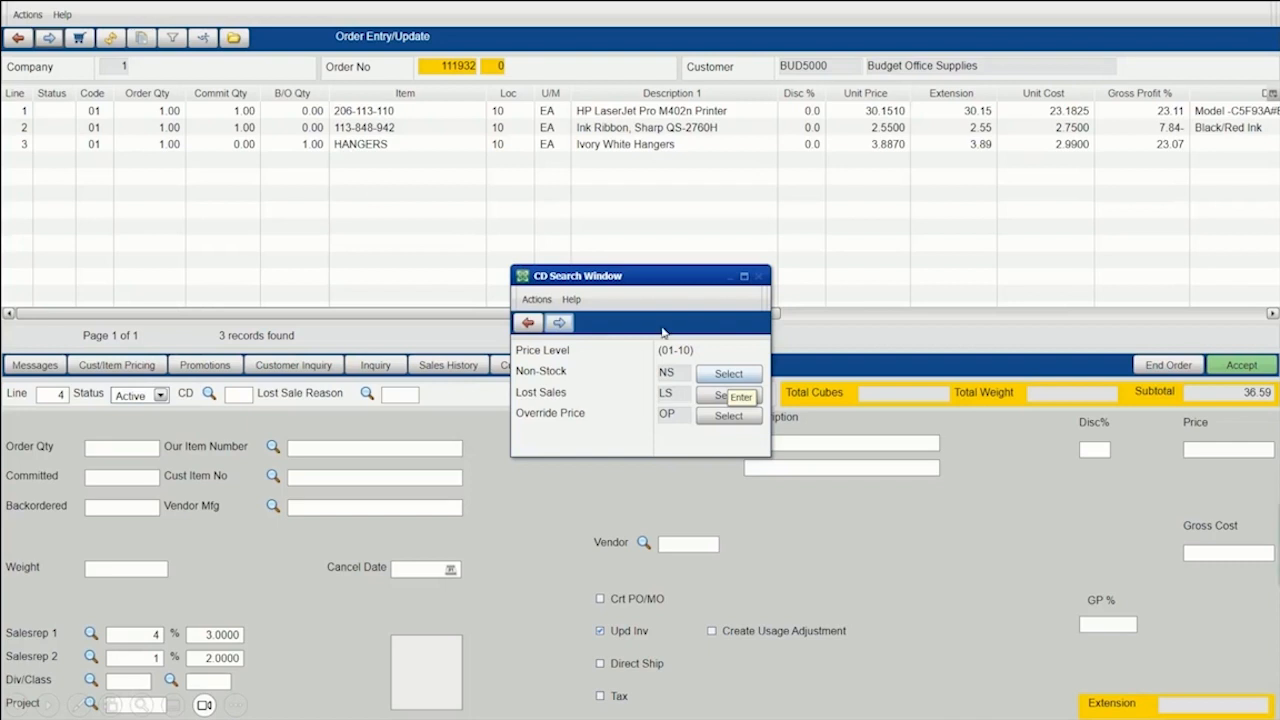
# - Add one non-stock Special Gold Pen from vendor BUD220 at price 19.99 and cost 9.99, with purchase order creation enabled
pyautogui.click(731, 376)
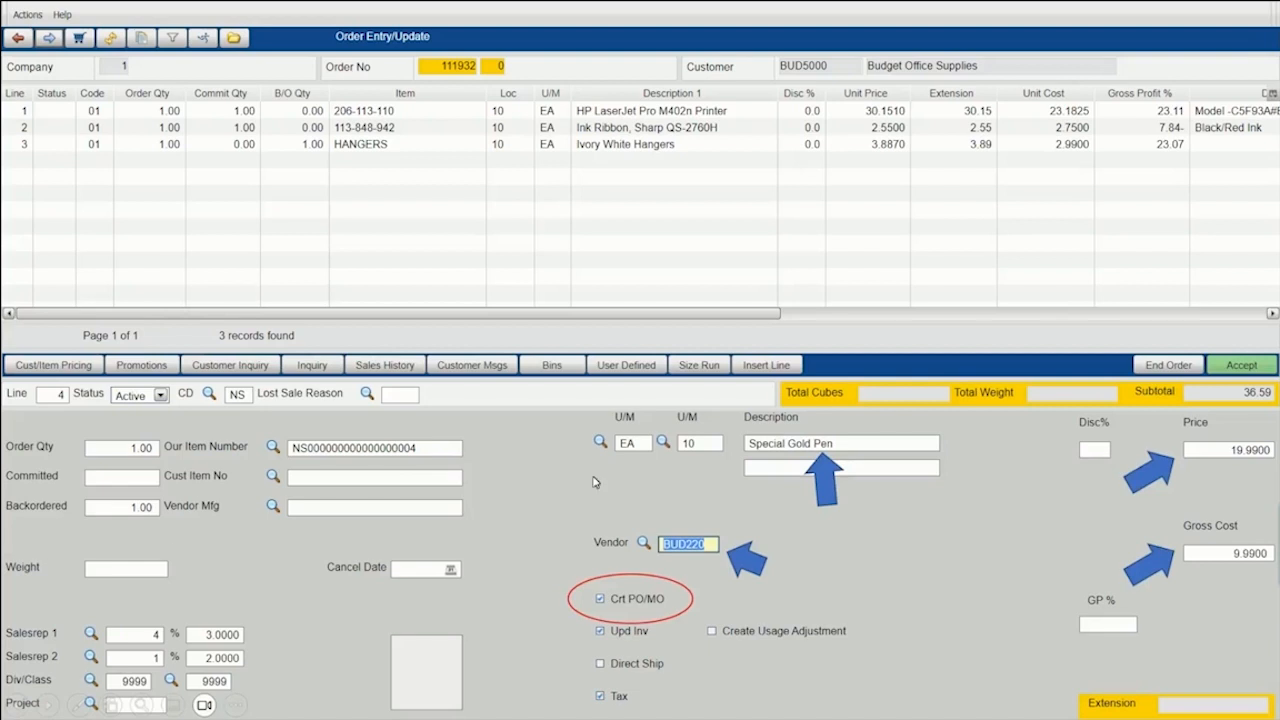
pyautogui.press('Return')
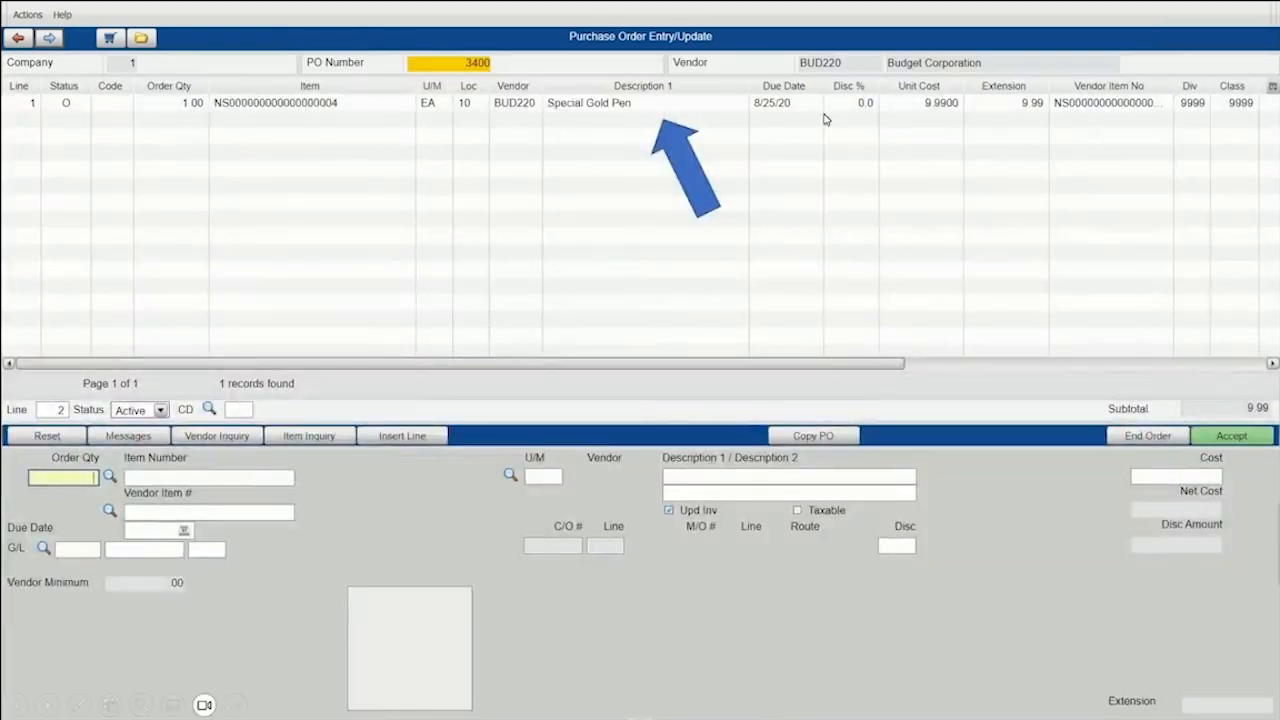
# - Select the Special Gold Pen line in the Budget Corporation purchase order
pyautogui.click(268, 111)
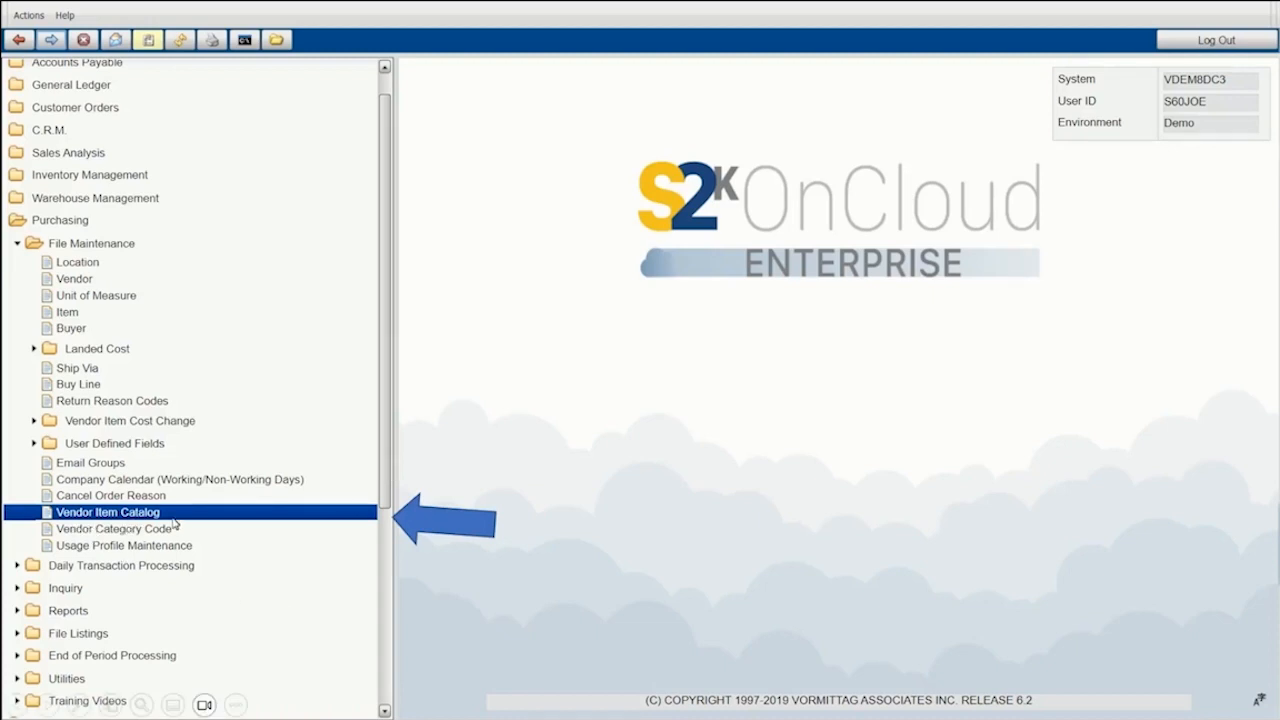
# - Open the Vendor Item Catalog and create a non-stock item at location 10 from vendor GSP100's item IPT 1430 2074T
pyautogui.doubleClick(102, 516)
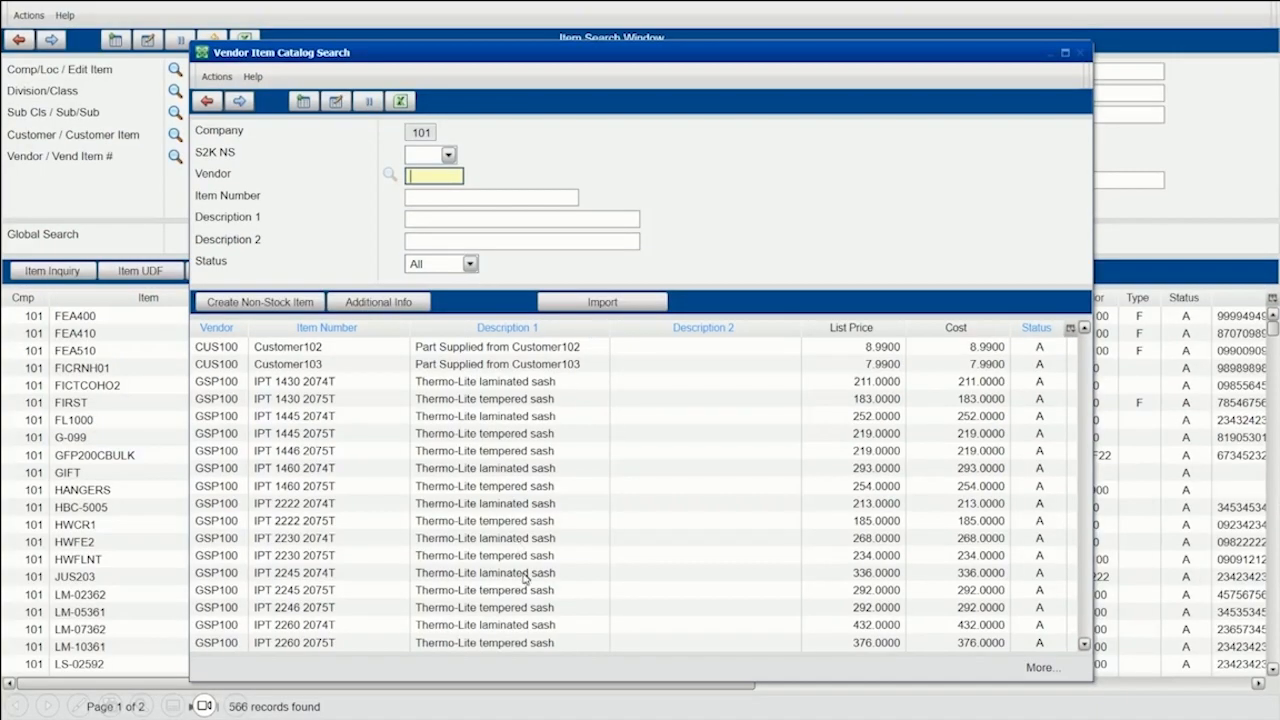
pyautogui.click(695, 383)
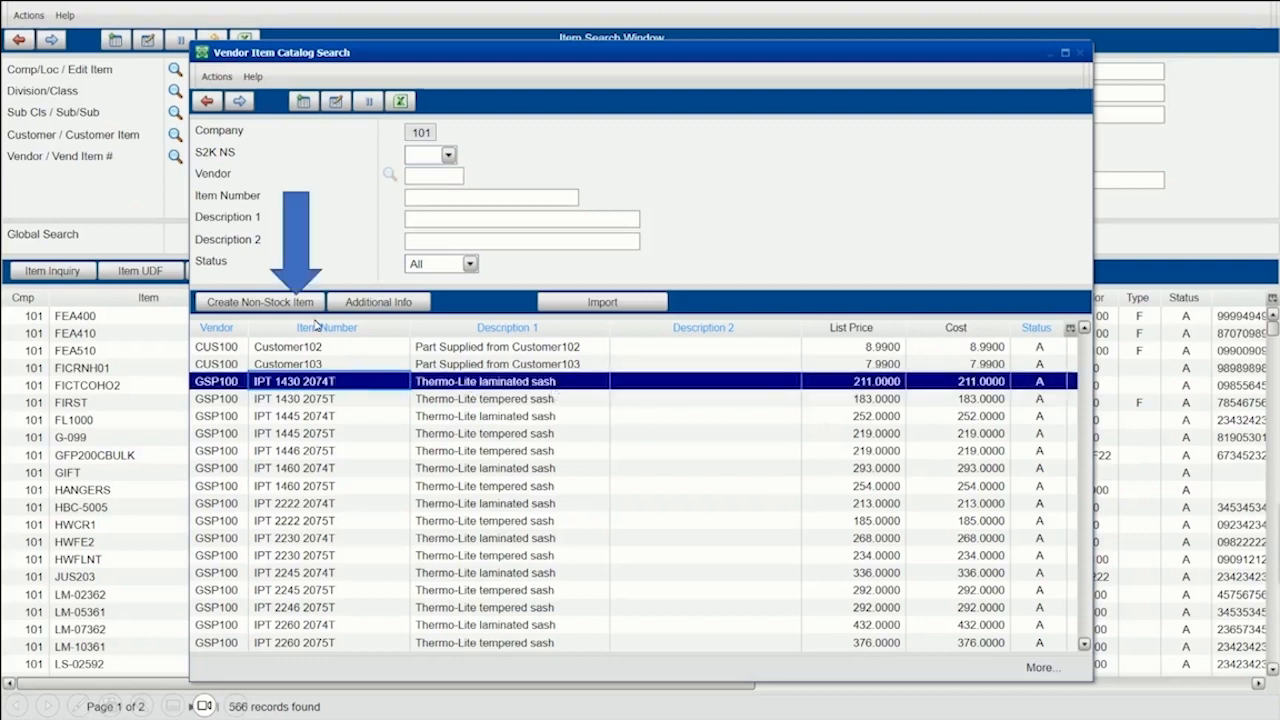
pyautogui.click(285, 302)
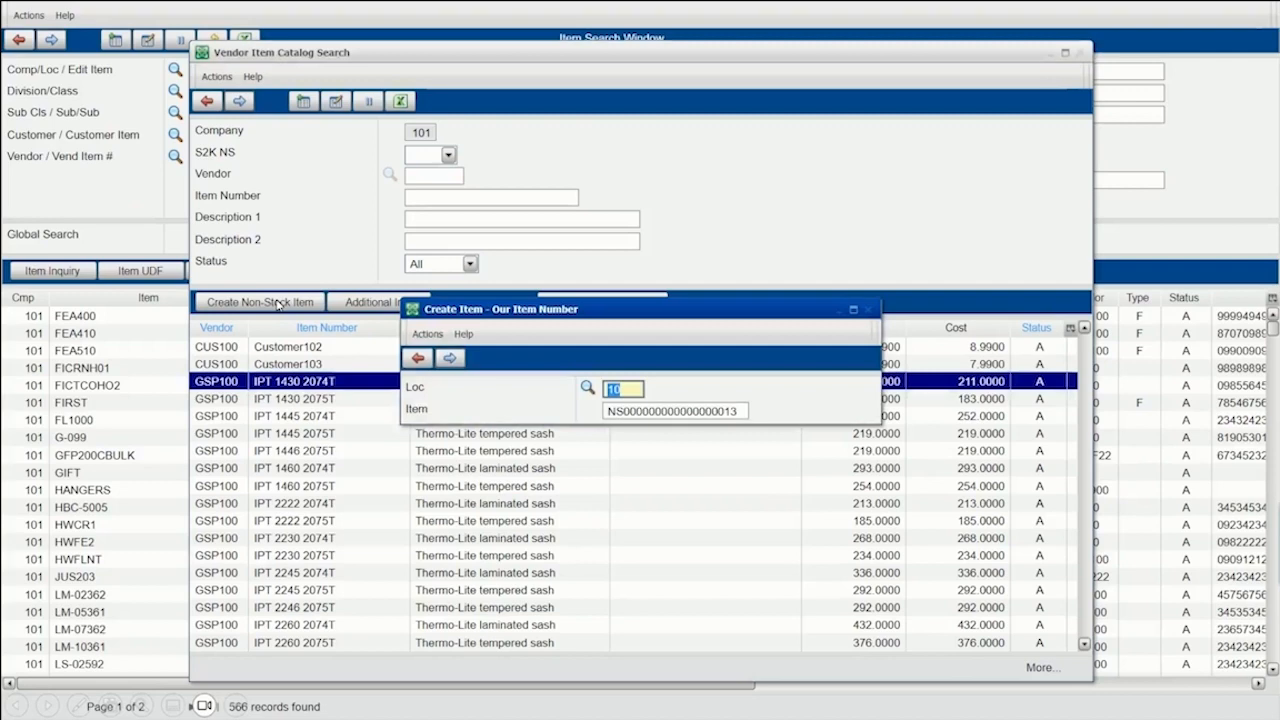
pyautogui.click(449, 357)
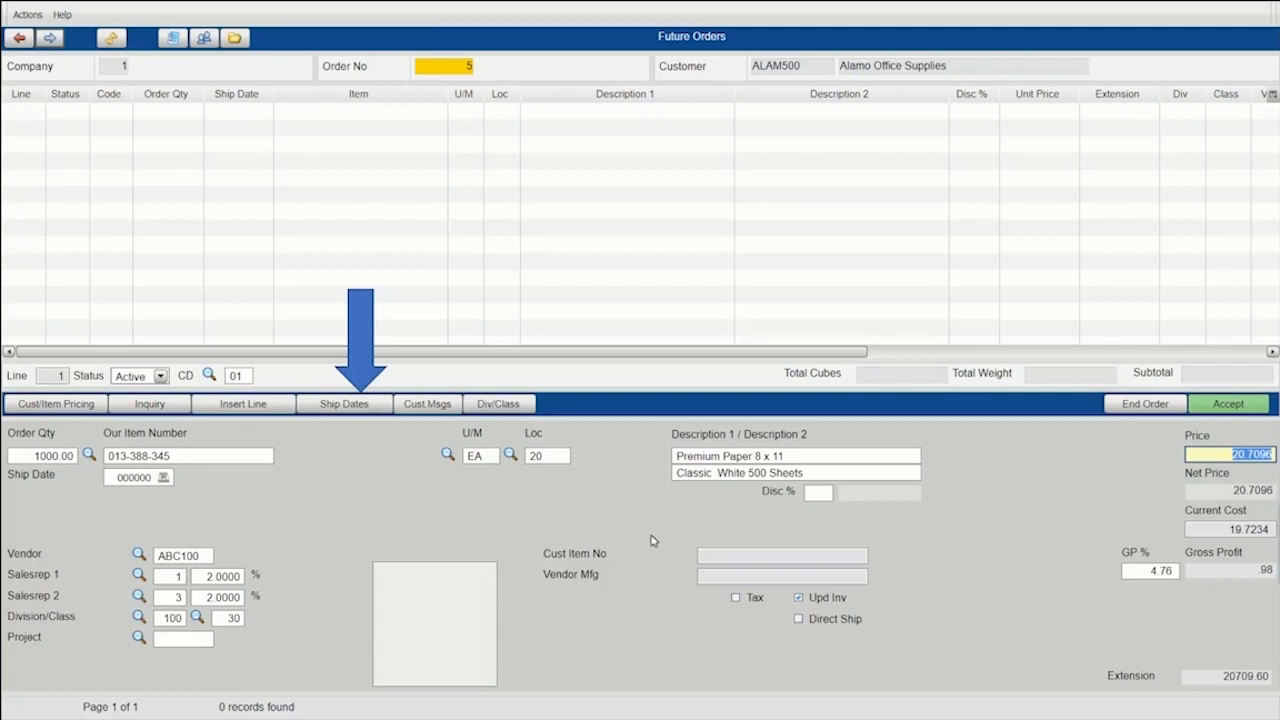
pyautogui.click(358, 410)
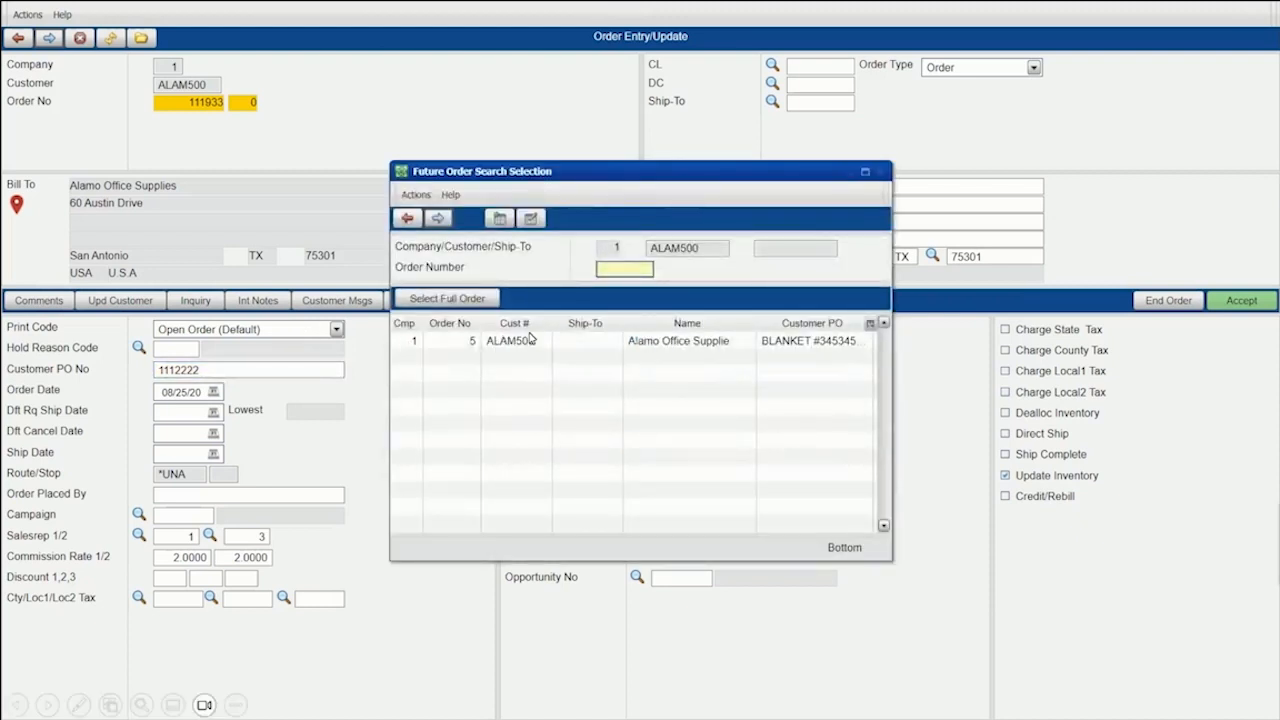
# - Release 100 Post-it Note Cubes (206-202-872) from the Alamo Office Supplies future order into the current order
pyautogui.doubleClick(721, 345)
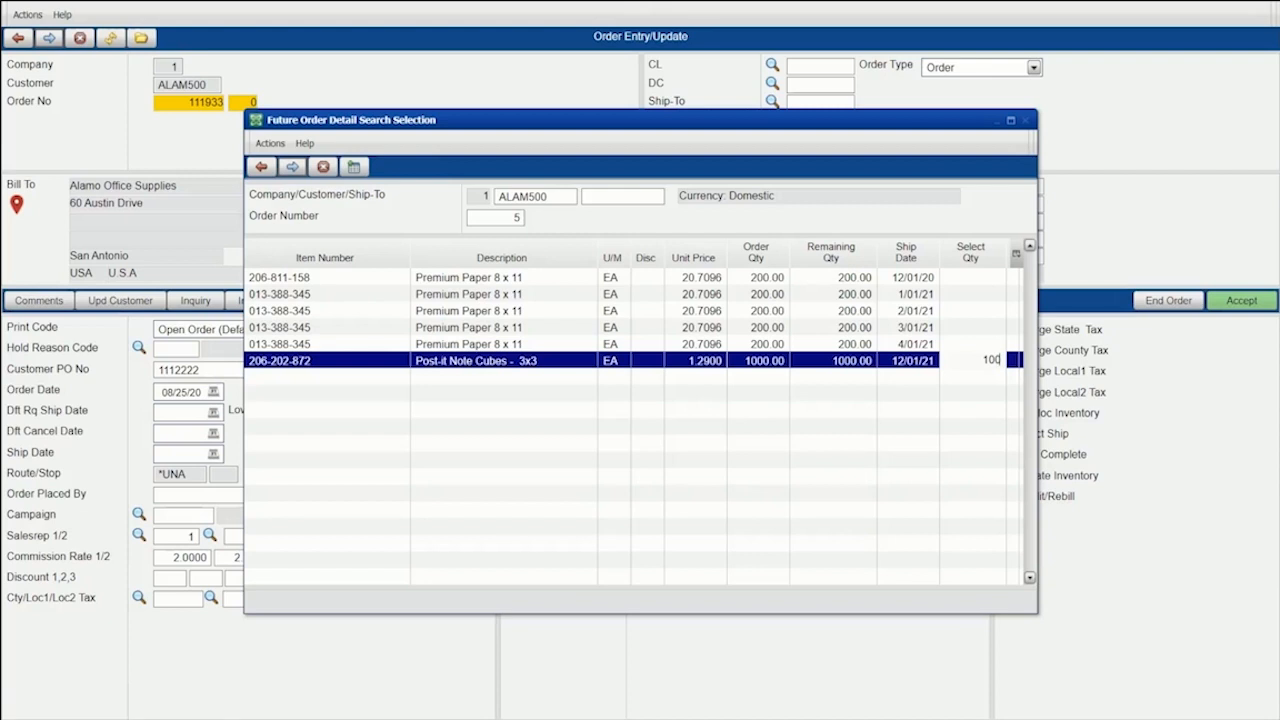
pyautogui.press('Return')
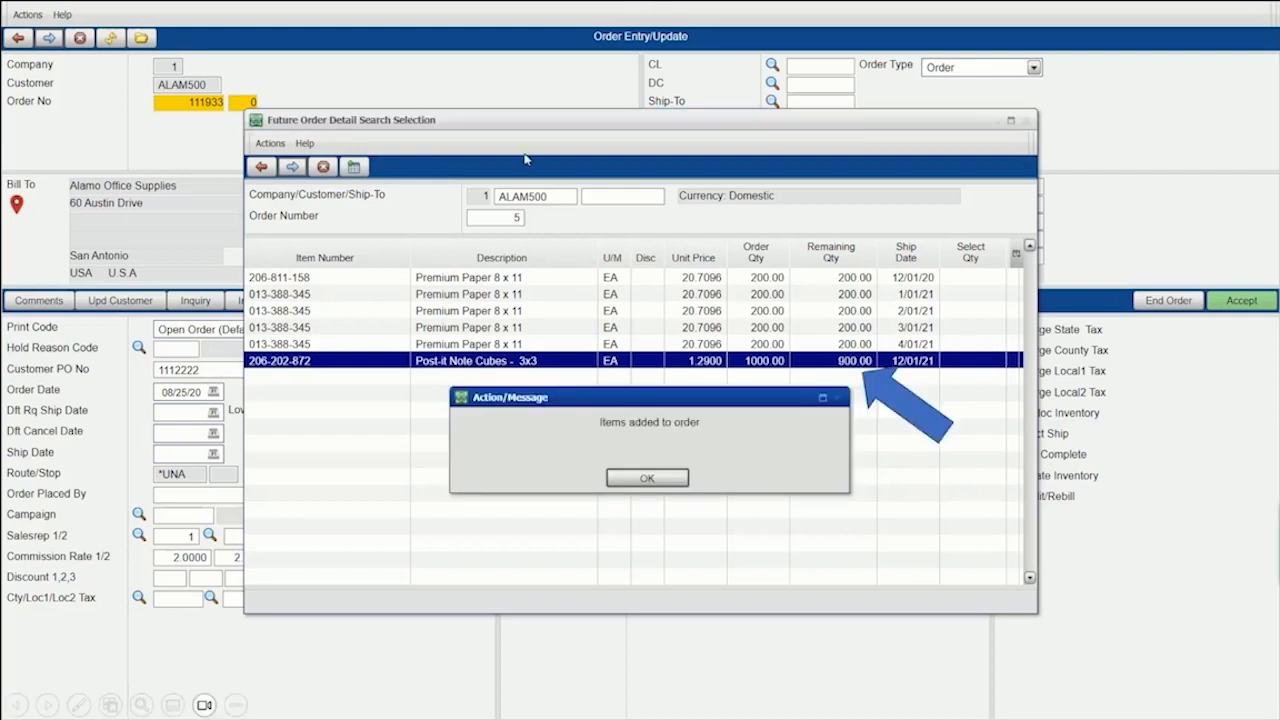
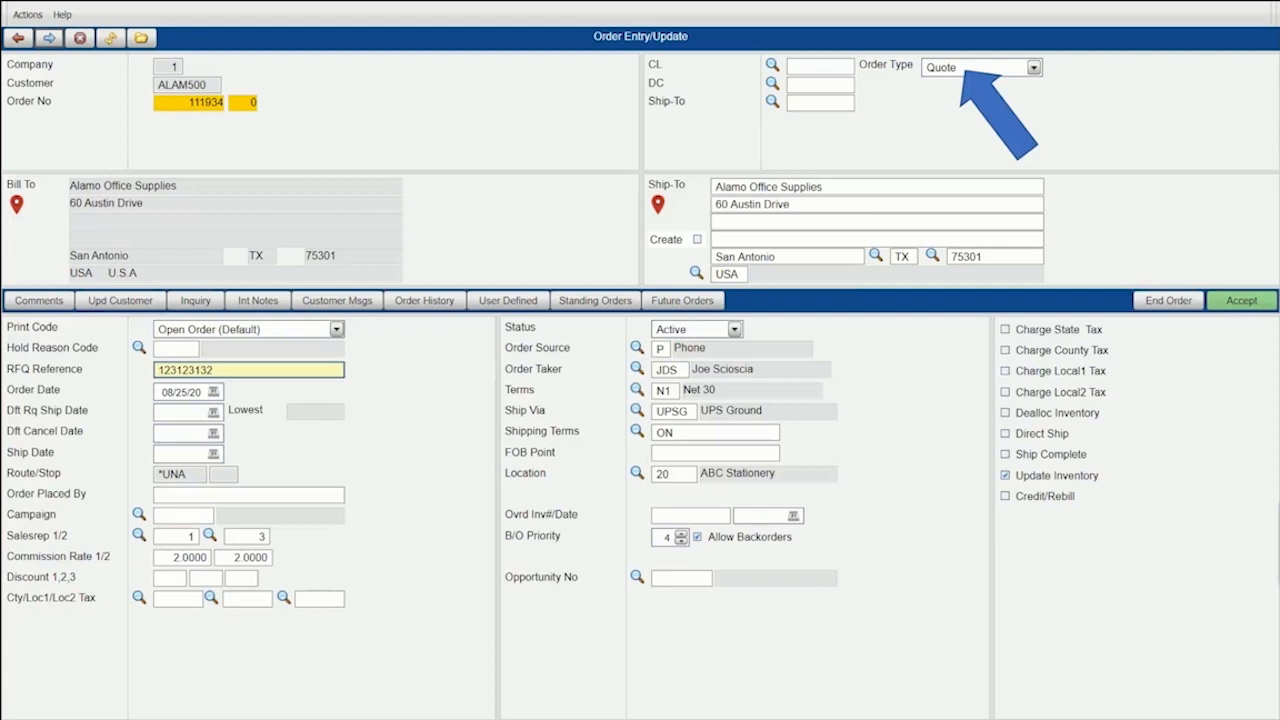
# - Complete the Alamo Office Supplies quote and convert it into a standing order, cancelling the quote after creation
pyautogui.press('Return')
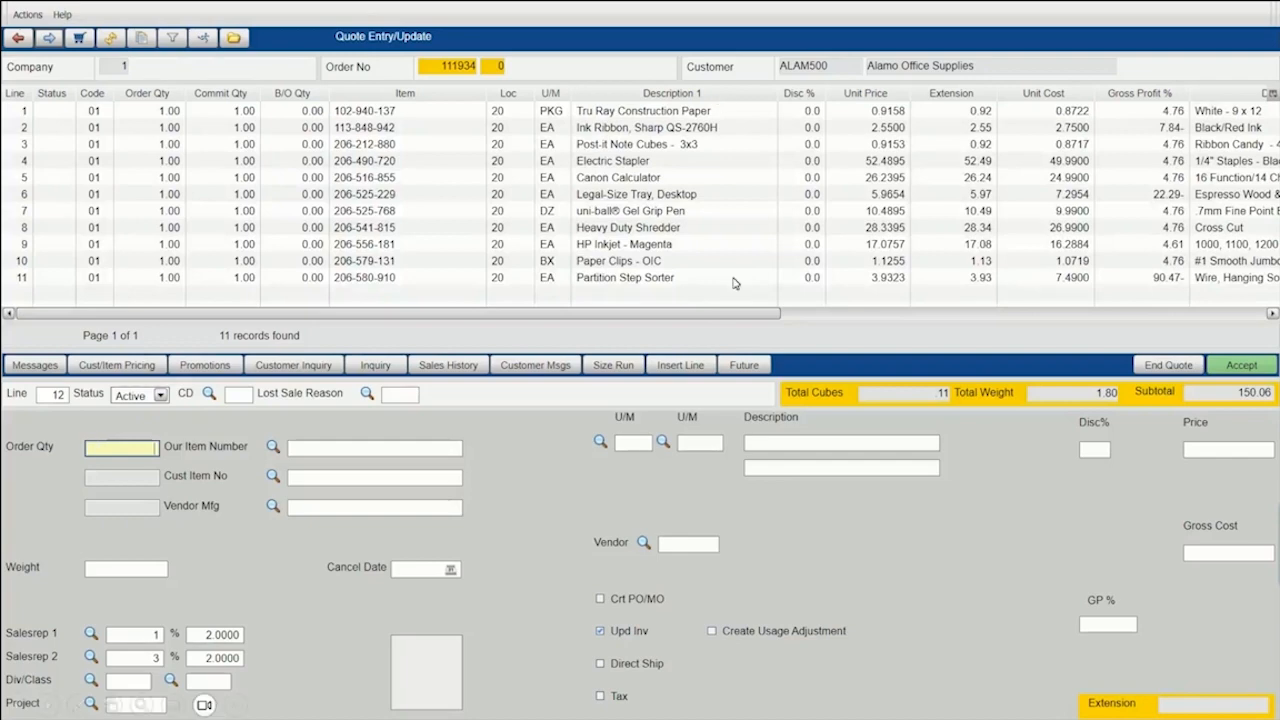
pyautogui.click(1168, 365)
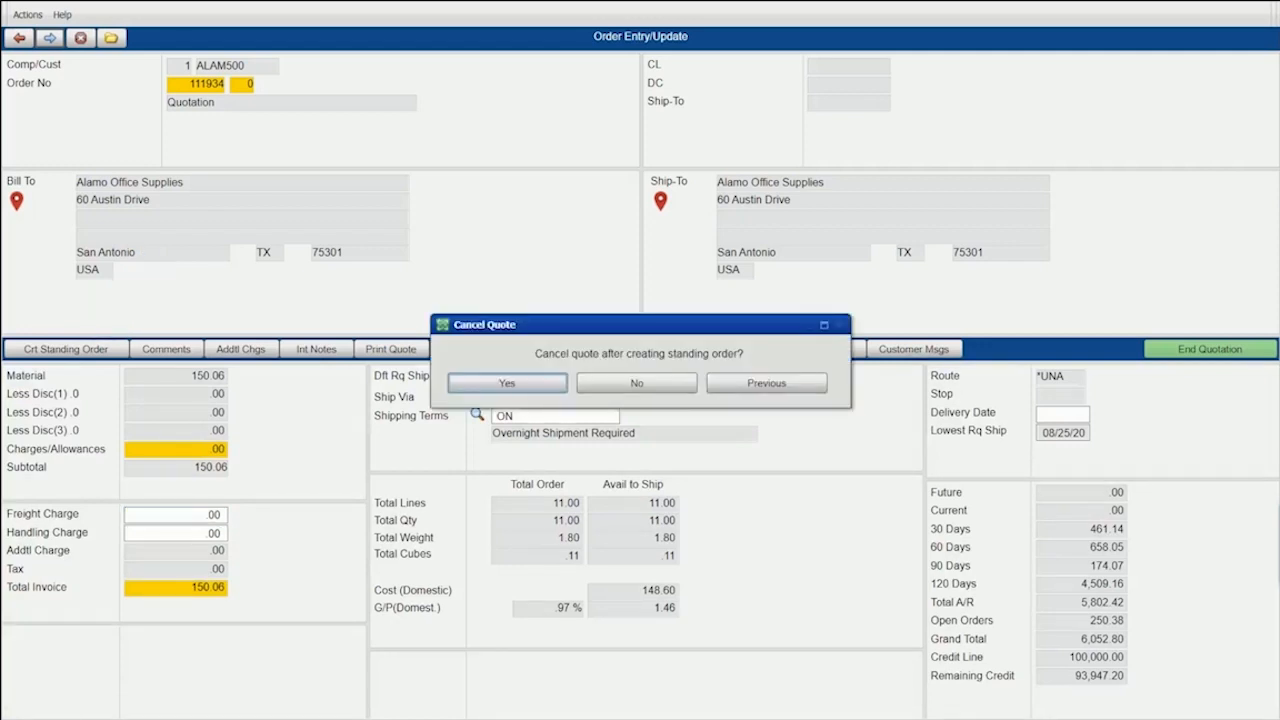
pyautogui.press('Return')
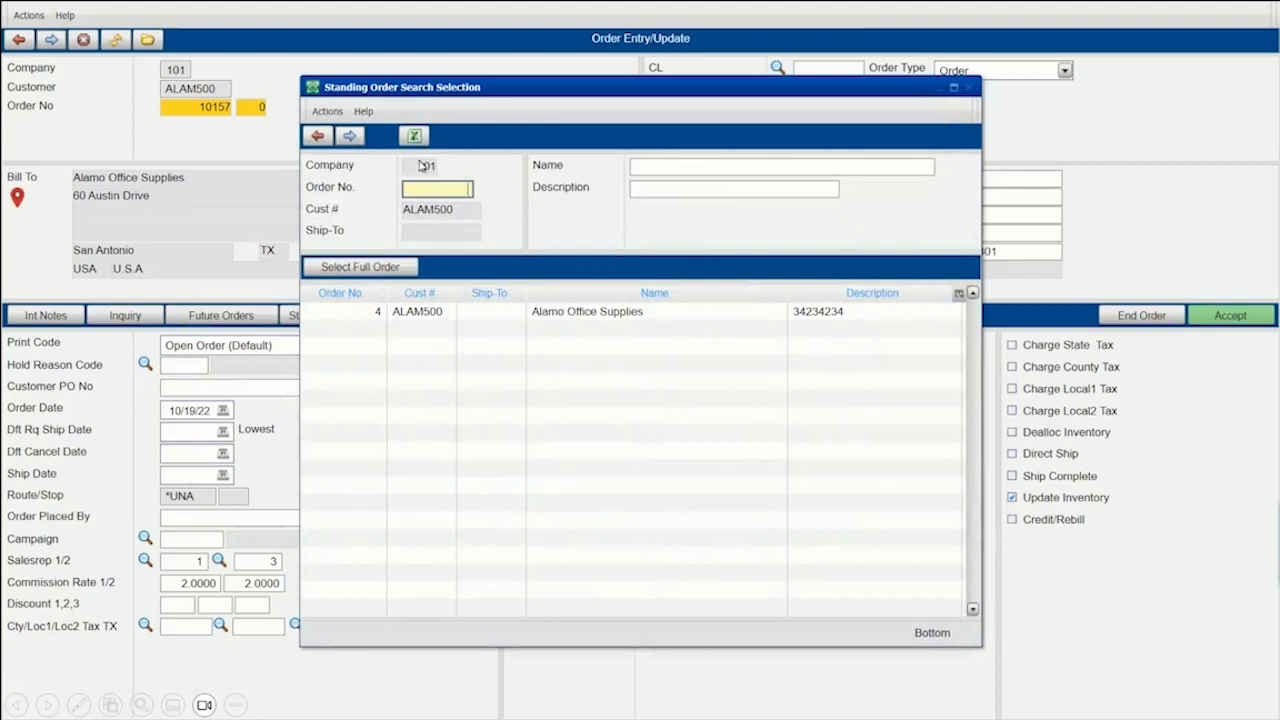
# - Open the Alamo Office Supplies standing order from the order header and bring its 100 cases of MASK disposable face masks into the current order
pyautogui.doubleClick(643, 313)
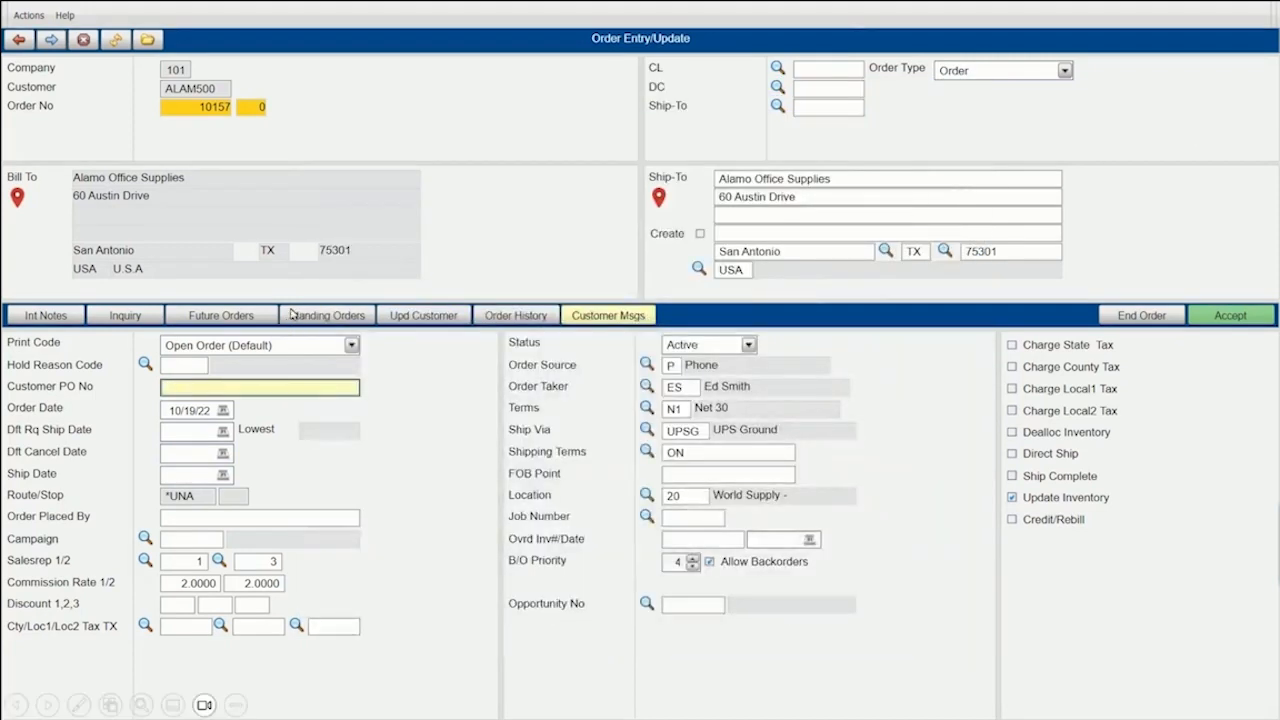
pyautogui.click(344, 319)
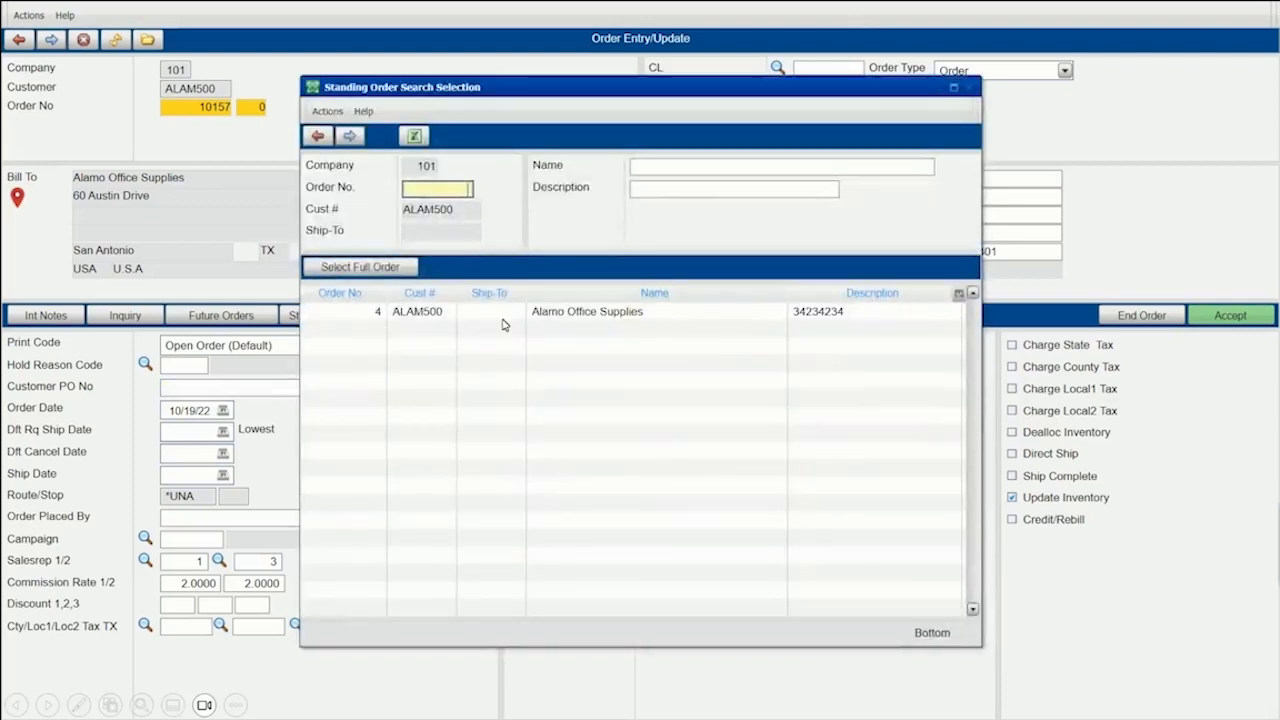
pyautogui.doubleClick(536, 314)
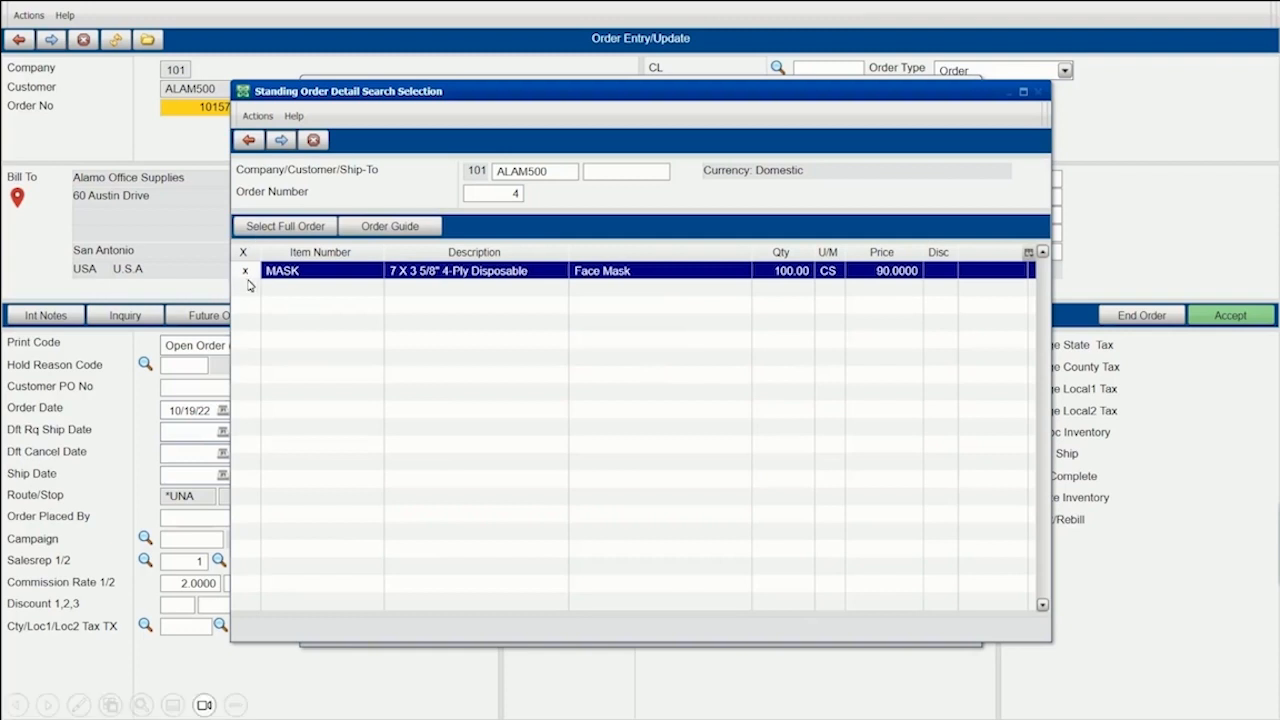
pyautogui.press('Return')
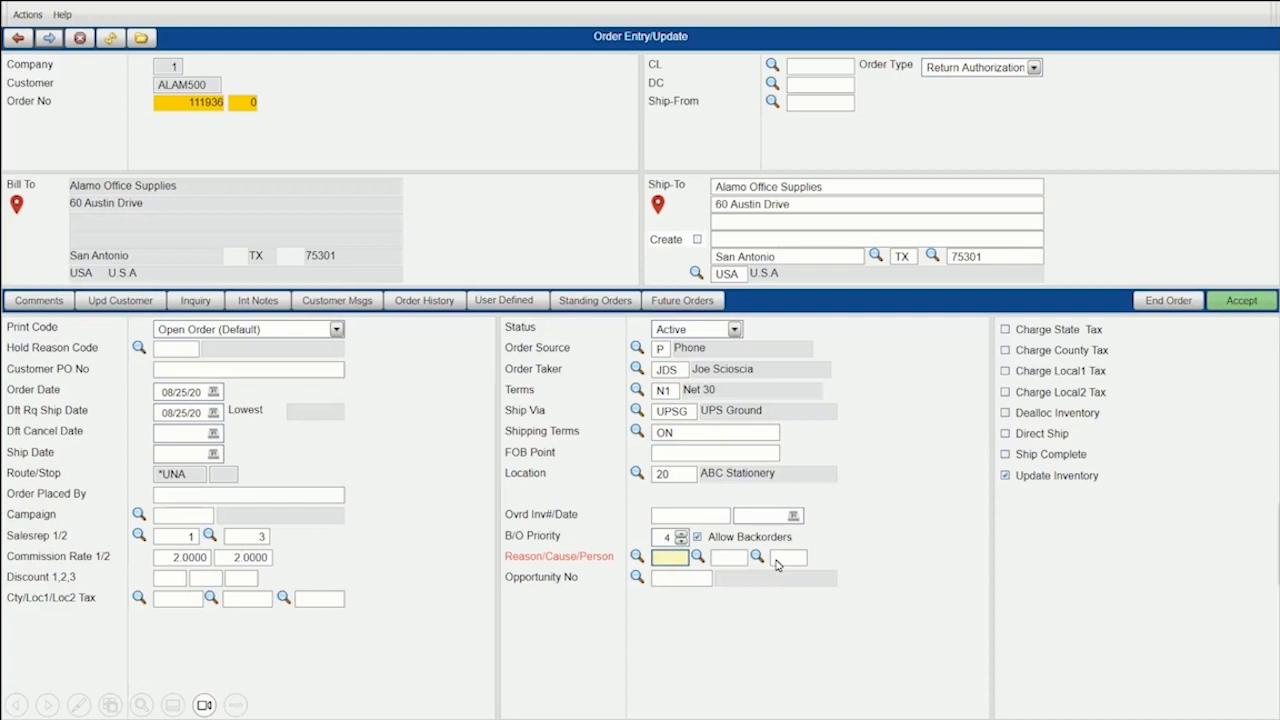
# - Return one Tru Ray Construction Paper (102-940-137) from the 3/04/20 sales history invoice on the return authorization, with reason DMG and no re-pricing
pyautogui.press('F4')
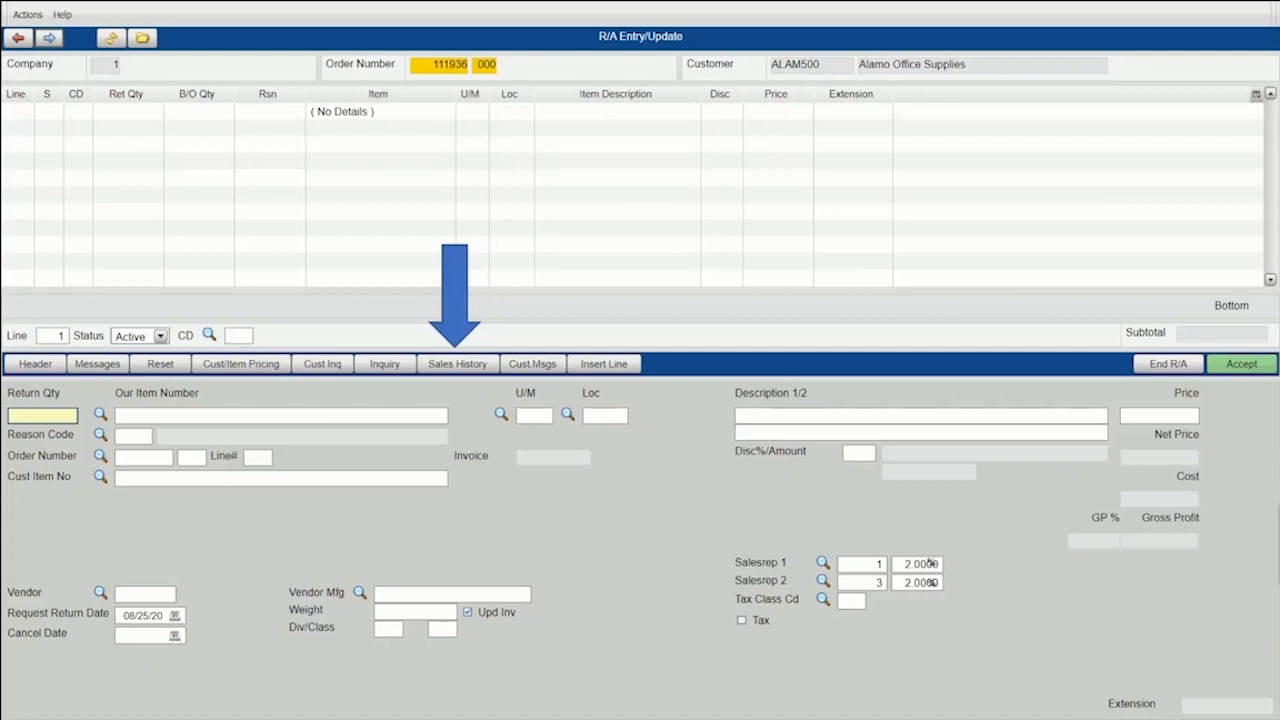
pyautogui.click(459, 364)
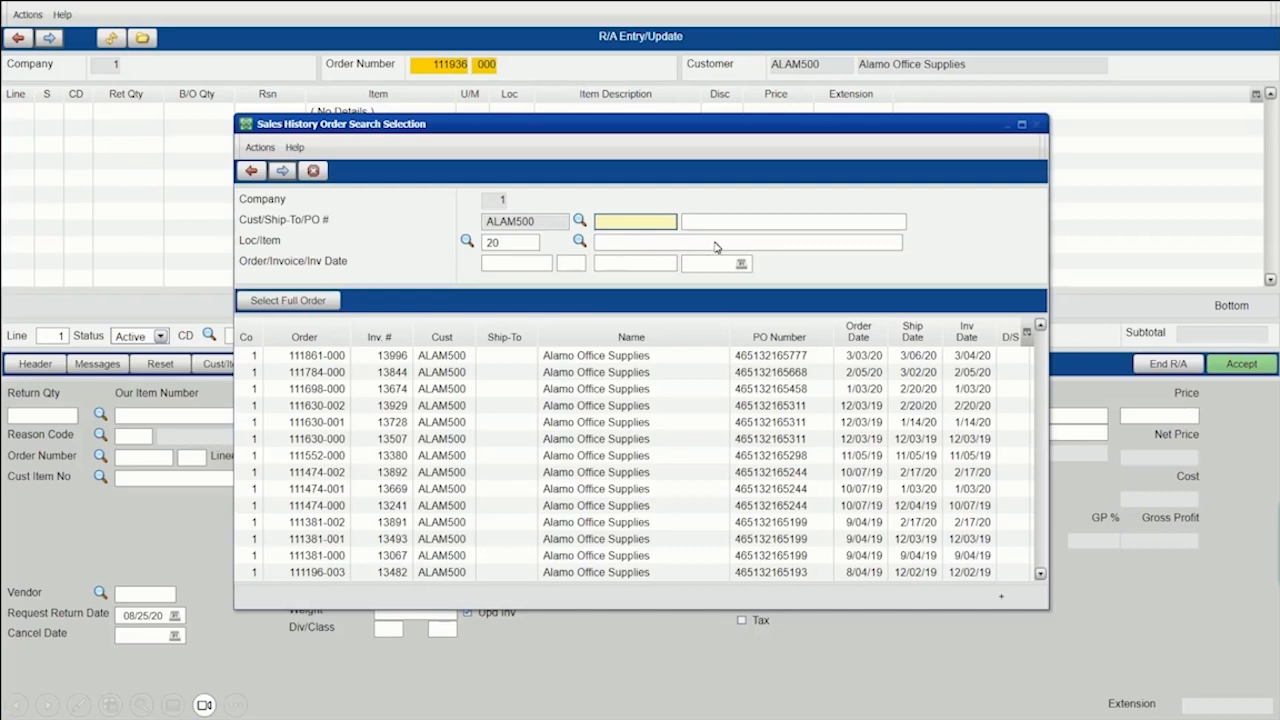
pyautogui.press('Return')
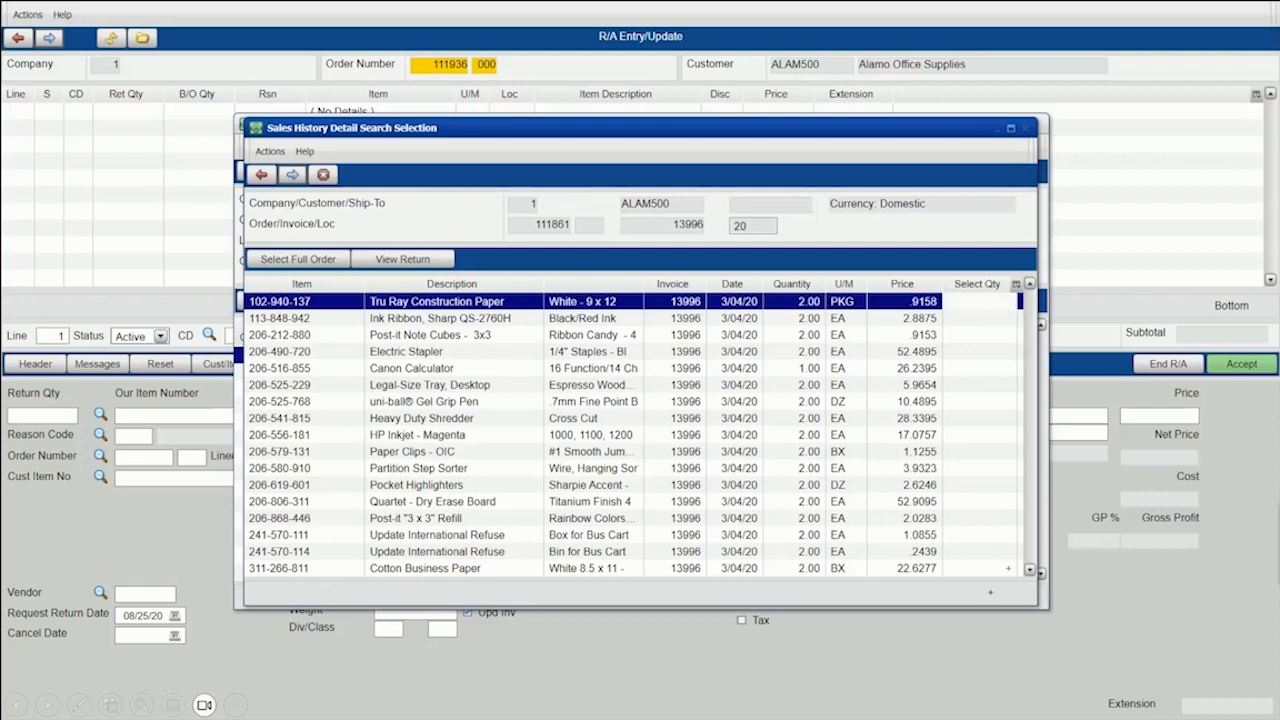
pyautogui.press('Return')
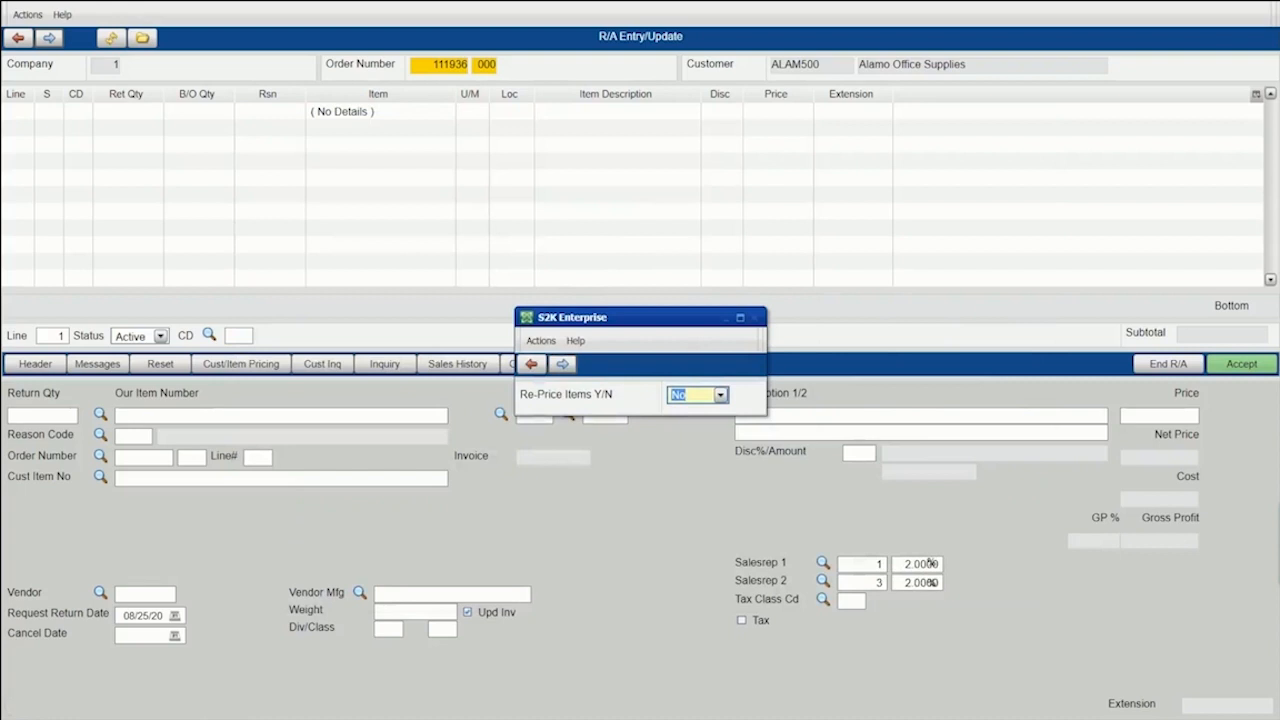
pyautogui.press('Return')
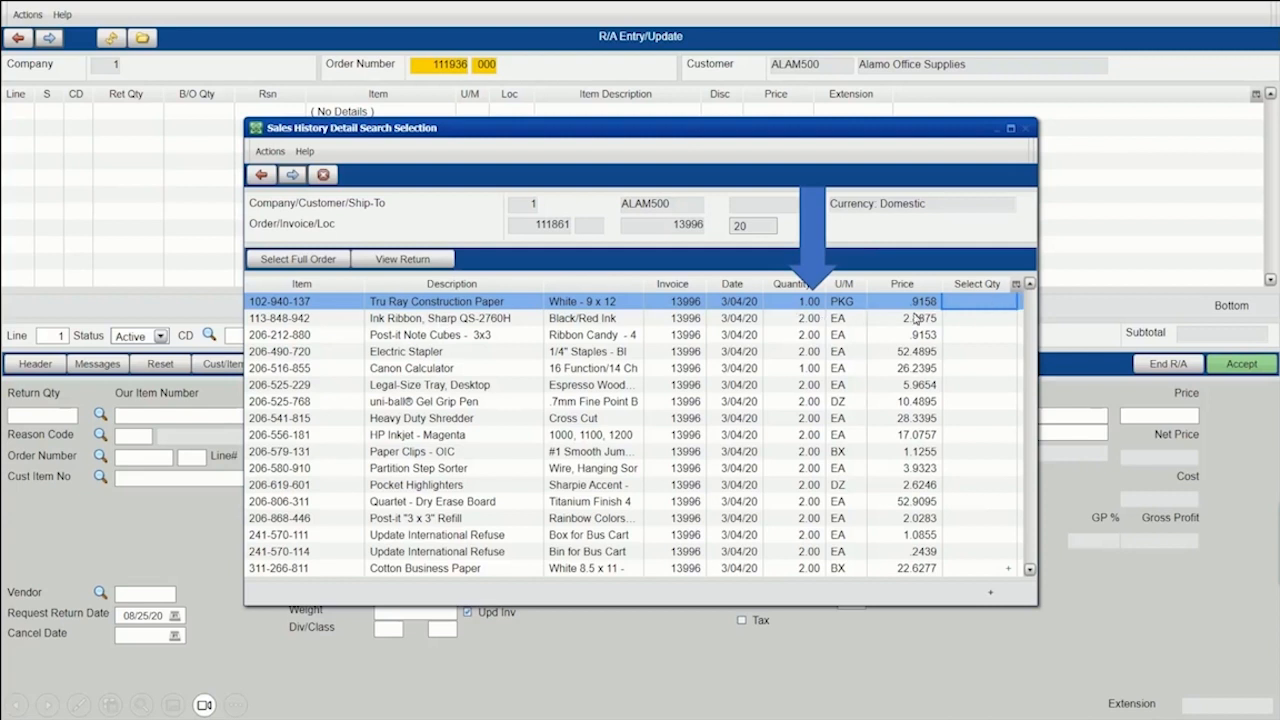
pyautogui.press('Return')
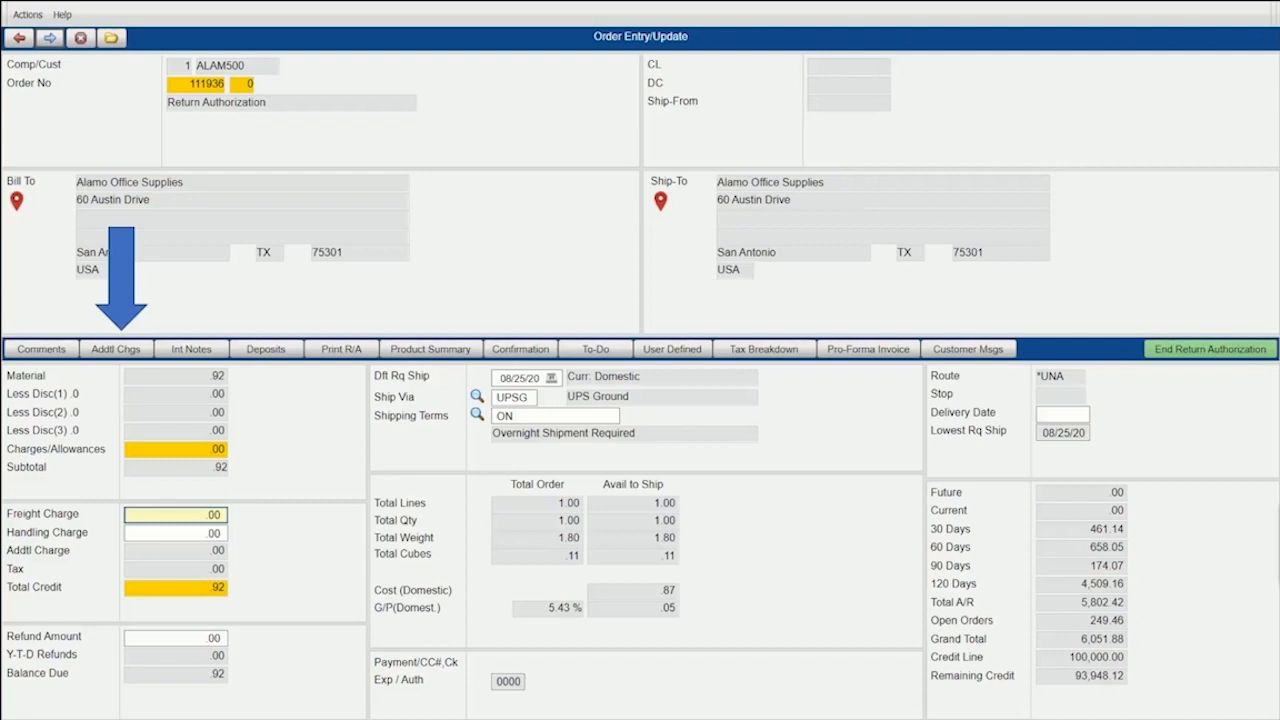
# - Examine the return's additional charges and the charges setup in the Customer Orders interface, including the order types each fee applies to
pyautogui.click(139, 356)
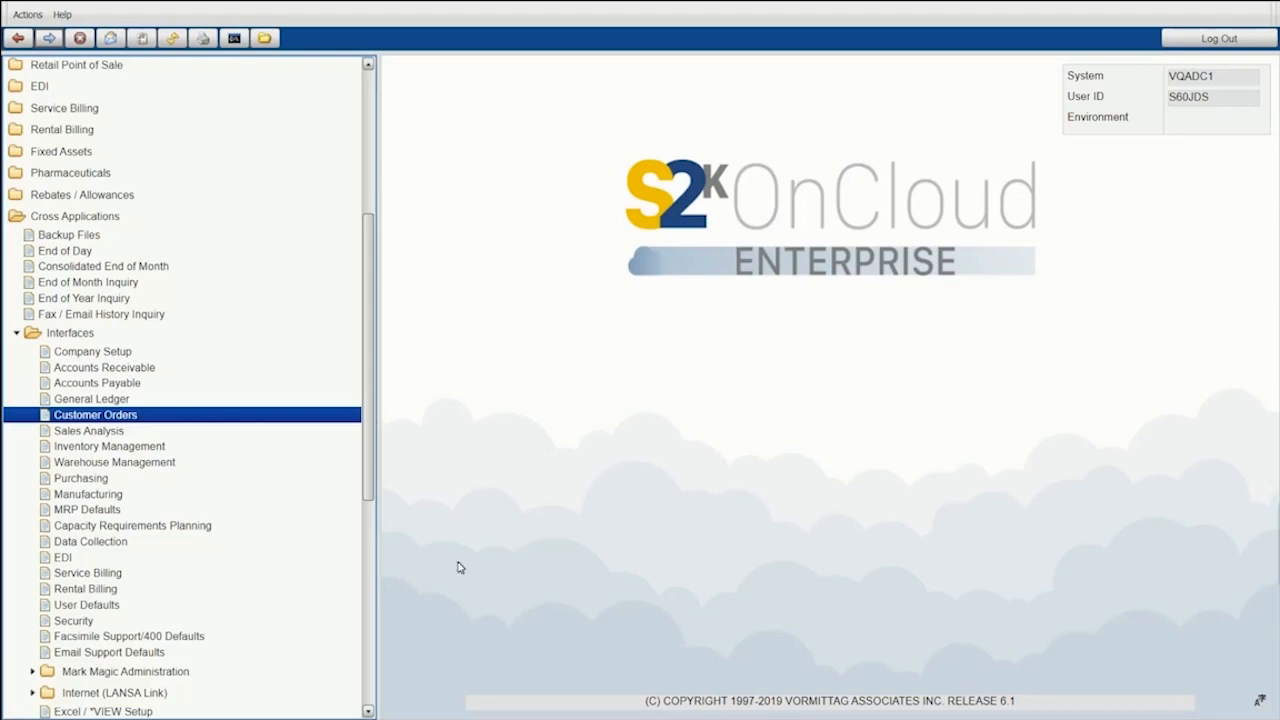
pyautogui.doubleClick(84, 413)
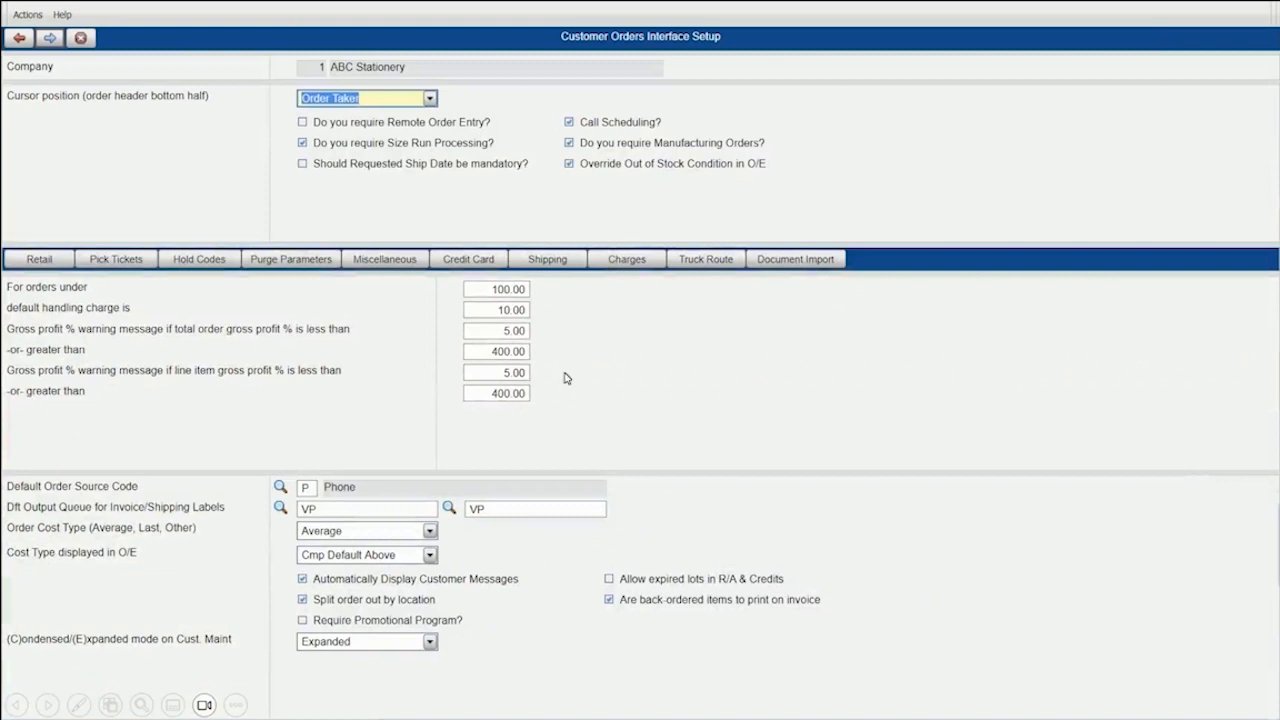
pyautogui.click(627, 259)
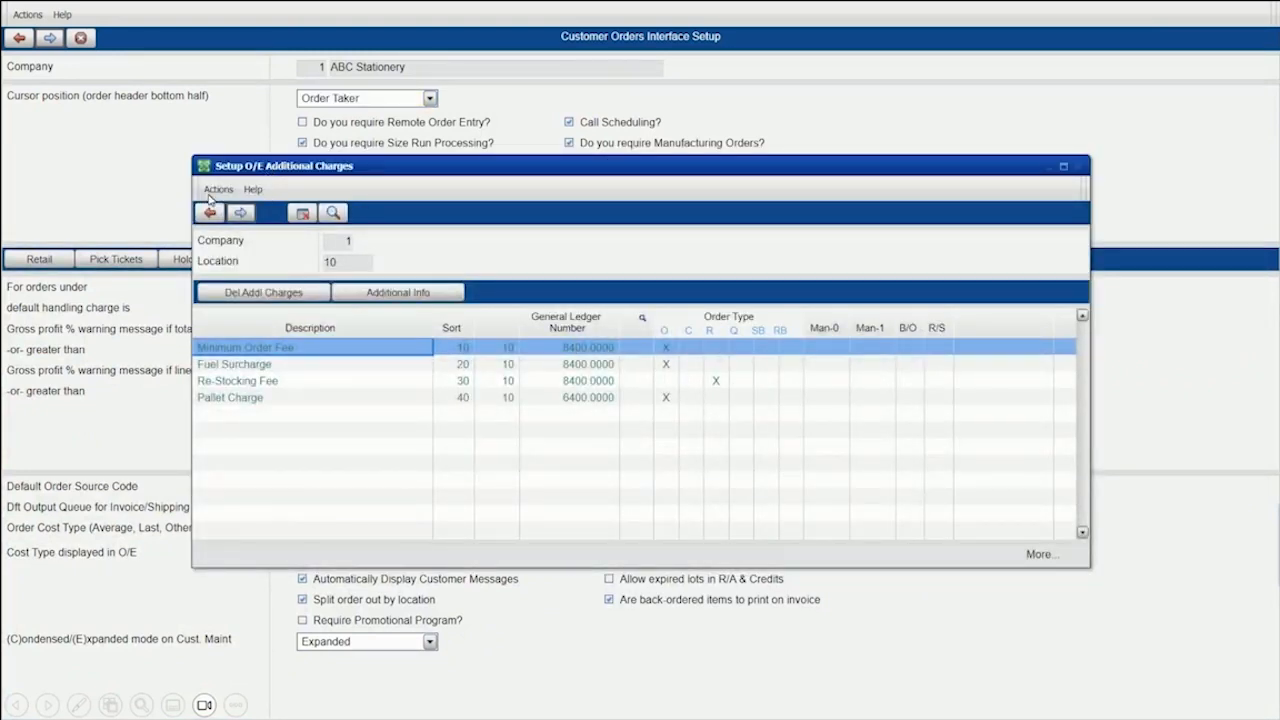
pyautogui.click(181, 234)
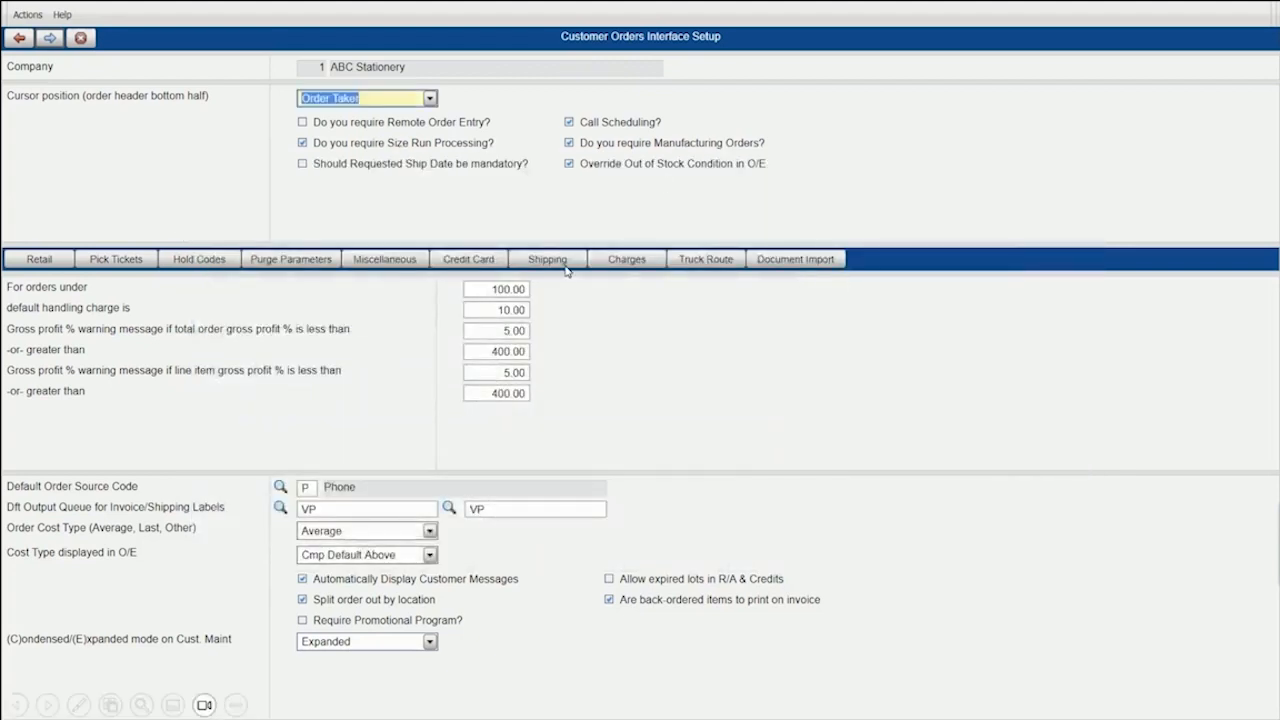
pyautogui.click(632, 262)
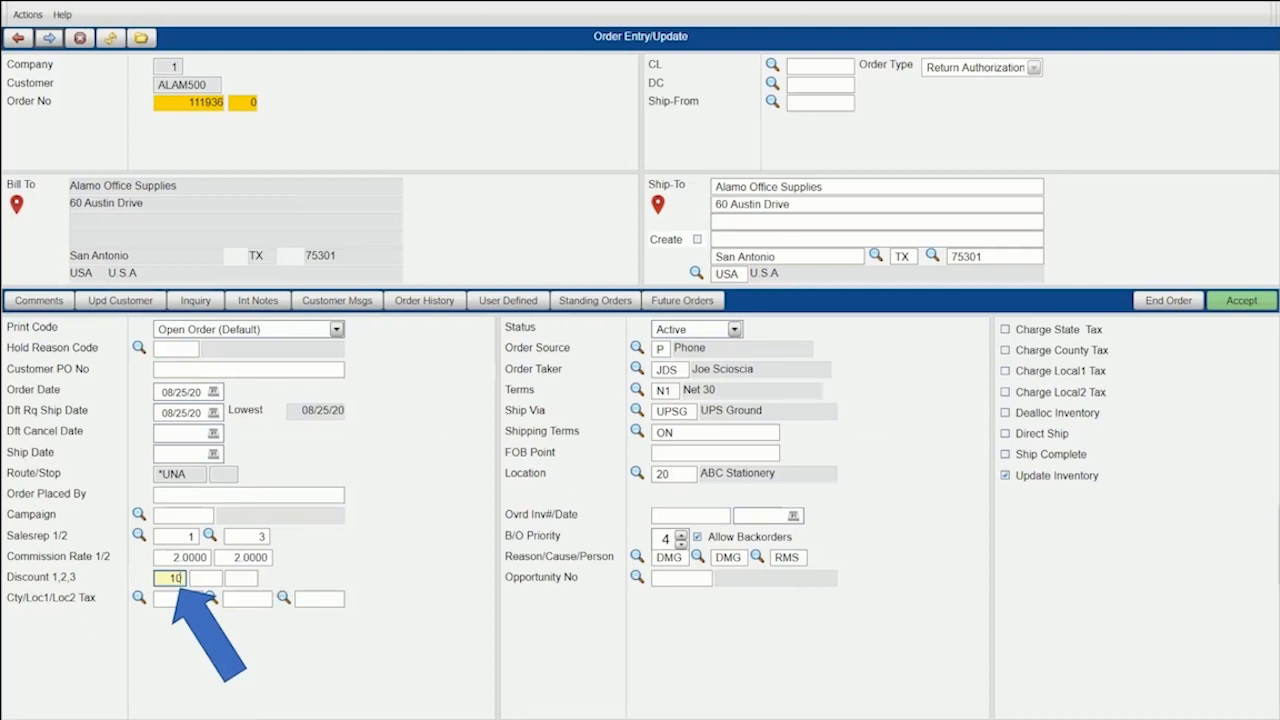
# - Apply a first header discount of 10 to the Alamo Office Supplies return authorization
pyautogui.press('Return')
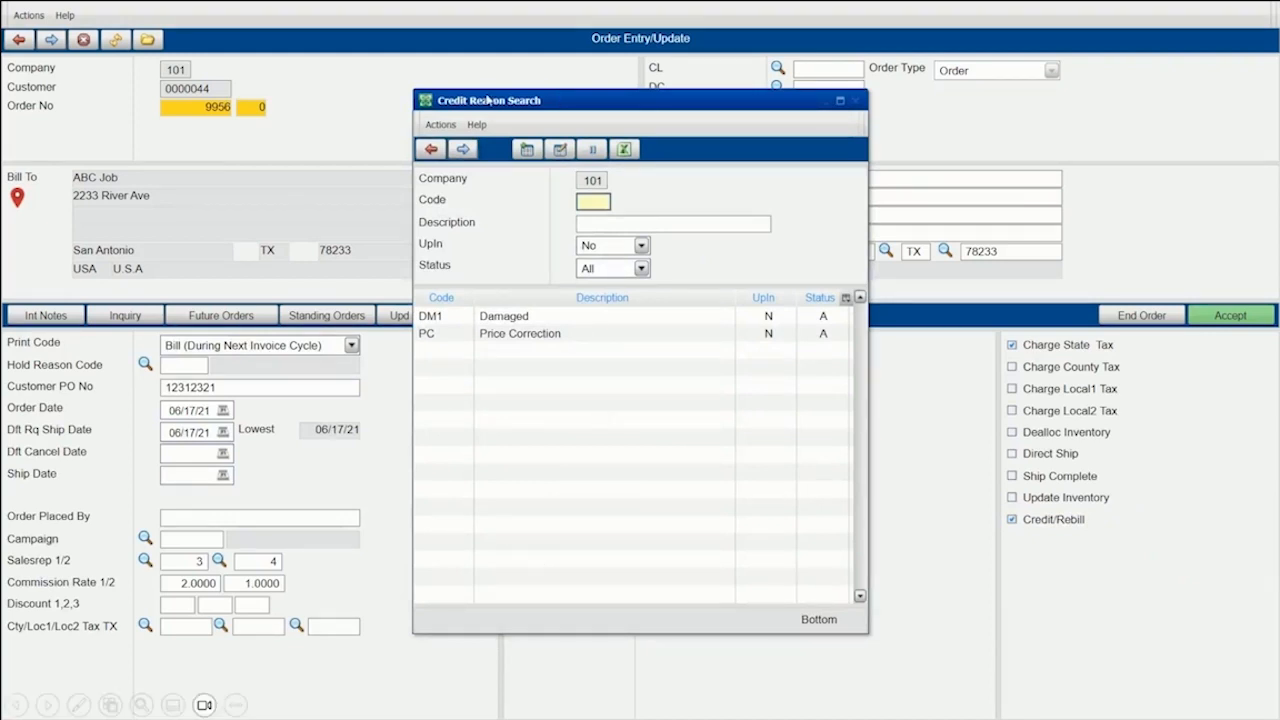
# - Set the ABC Job credit/rebill reason to Price Correction and open the invoiced order with PO taxwo from sales history
pyautogui.doubleClick(522, 334)
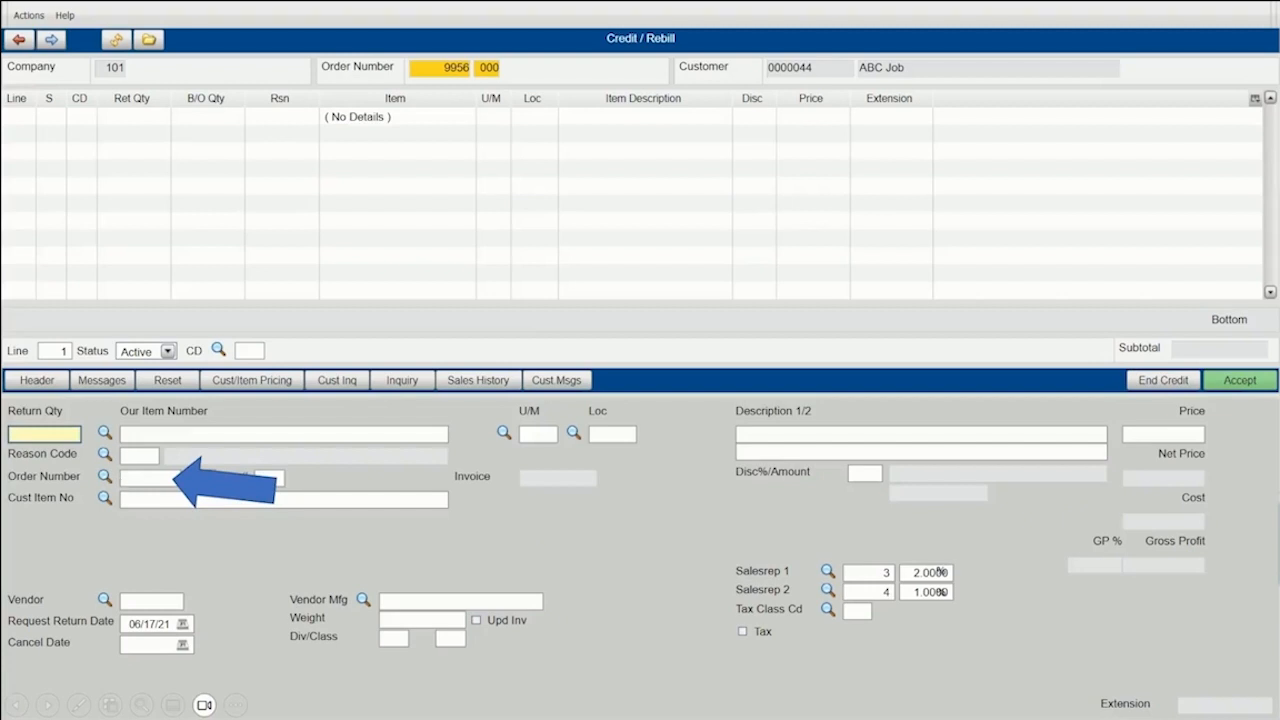
pyautogui.click(104, 477)
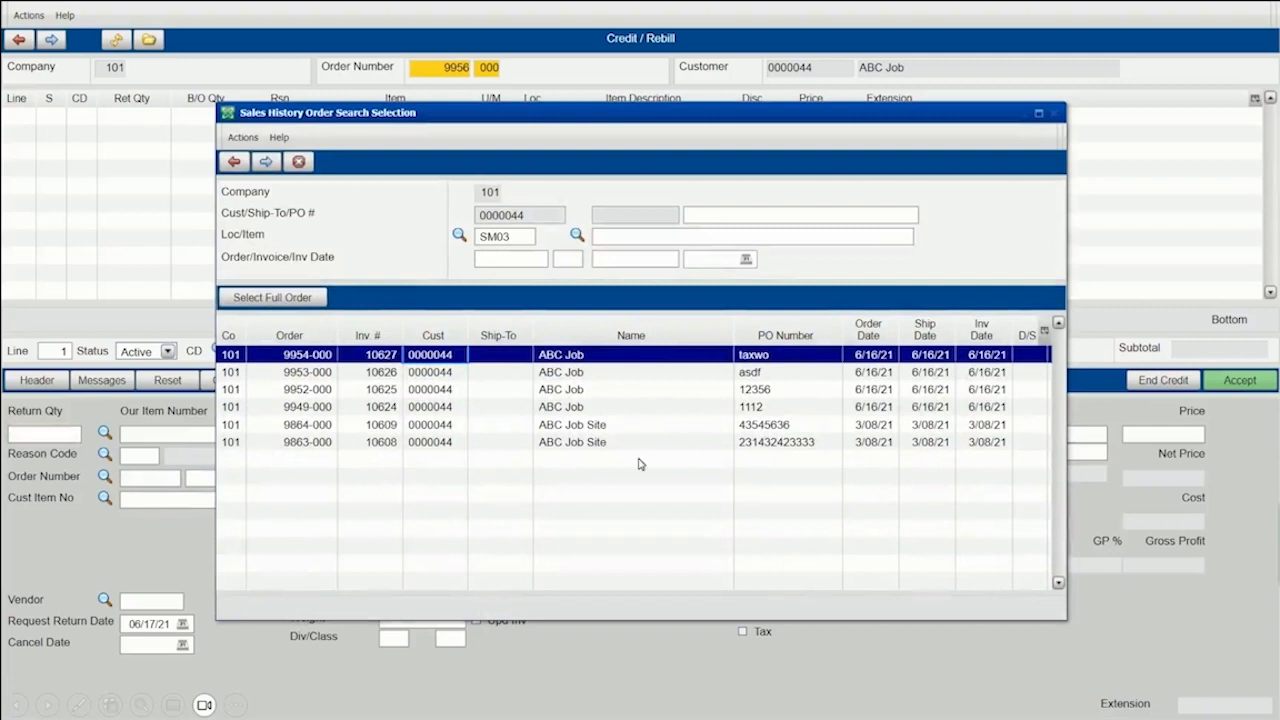
pyautogui.doubleClick(449, 354)
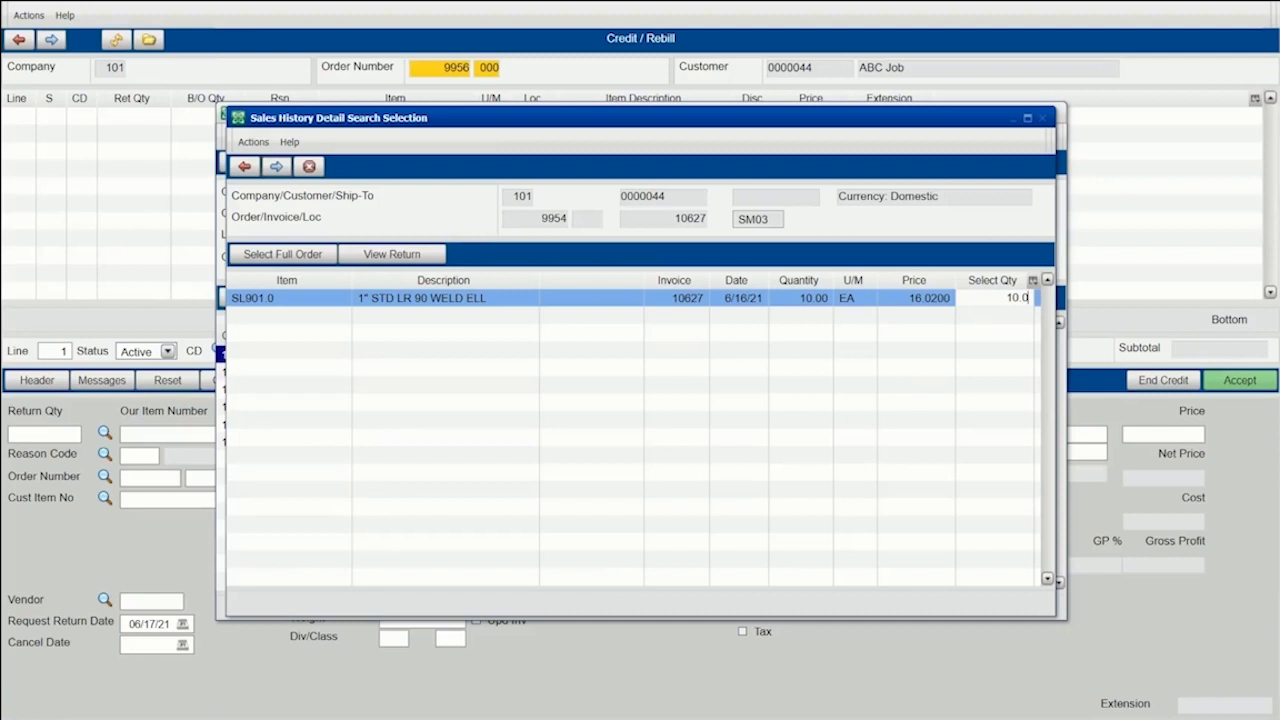
# - Credit 10 of item SL901.0 (1" STD LR 90 WELD ELL) and rebill them at a price of 16.99
pyautogui.press('Return')
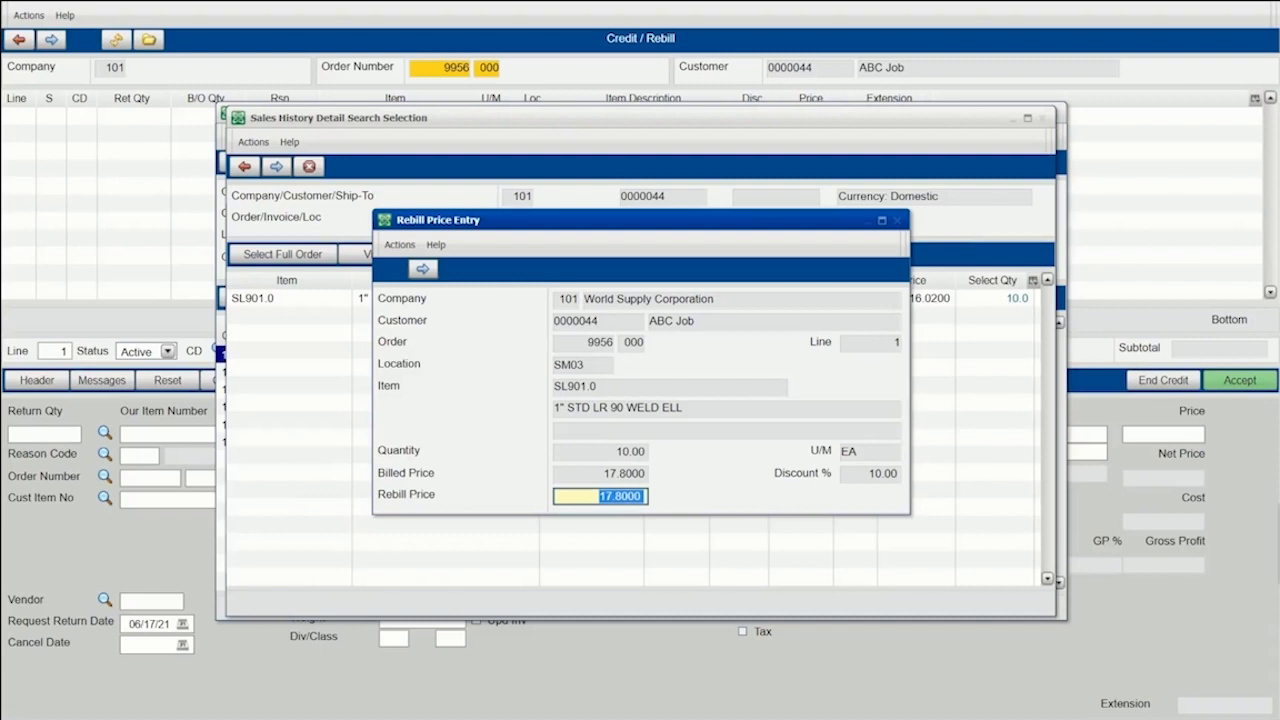
pyautogui.write('16.99')
pyautogui.press('Return')
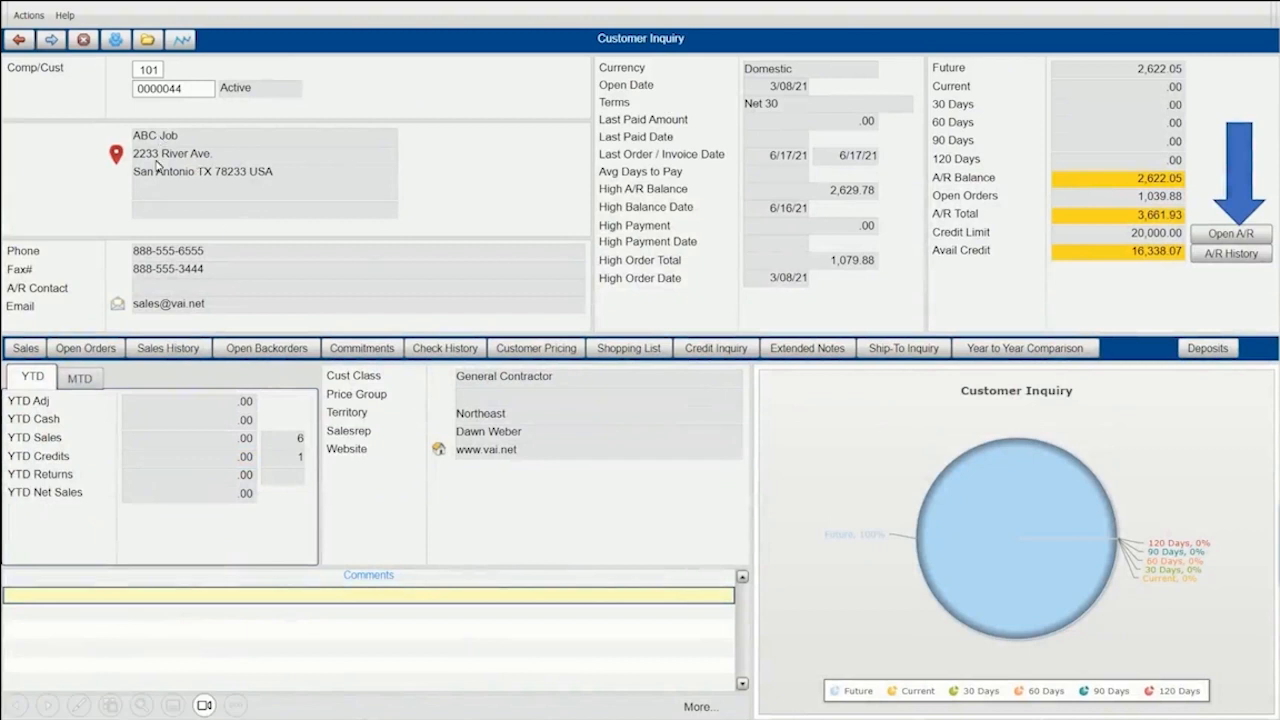
# - Check the 6/17/21 credit in ABC Job's open receivables and its credit and rebill lines
pyautogui.click(1262, 238)
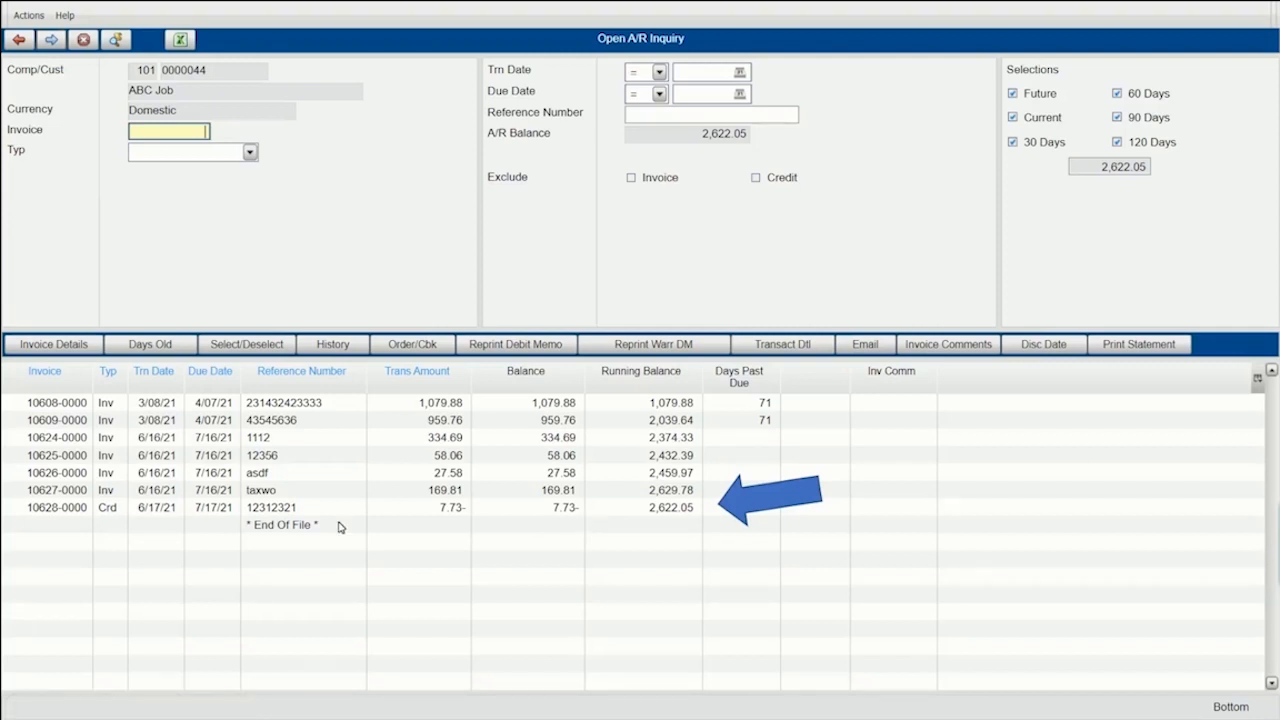
pyautogui.doubleClick(546, 511)
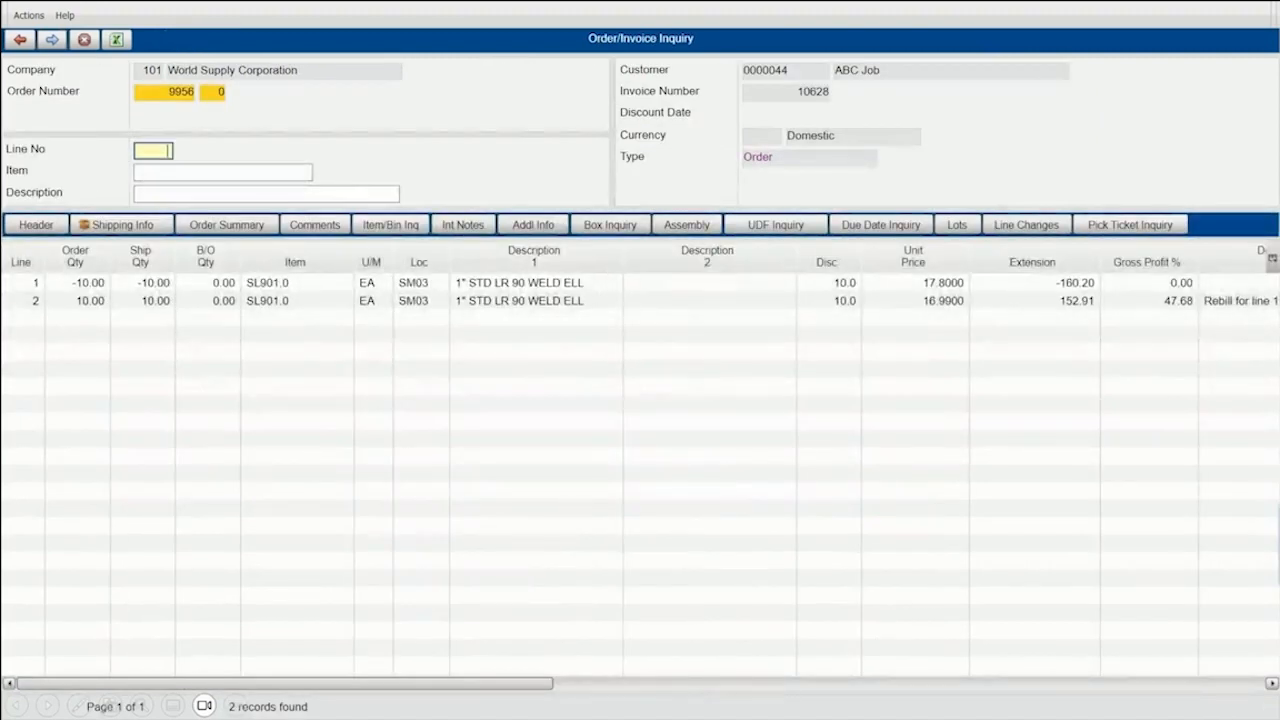